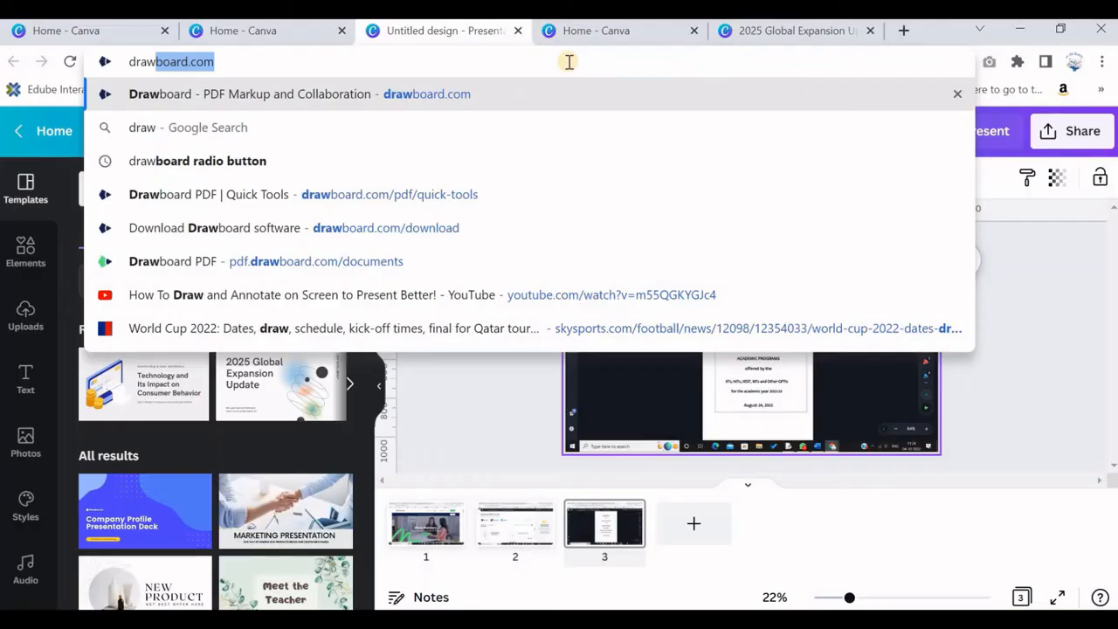
Step: Open drawboard.com and start the Windows download of Drawboard PDF from its free download page
key(Return)
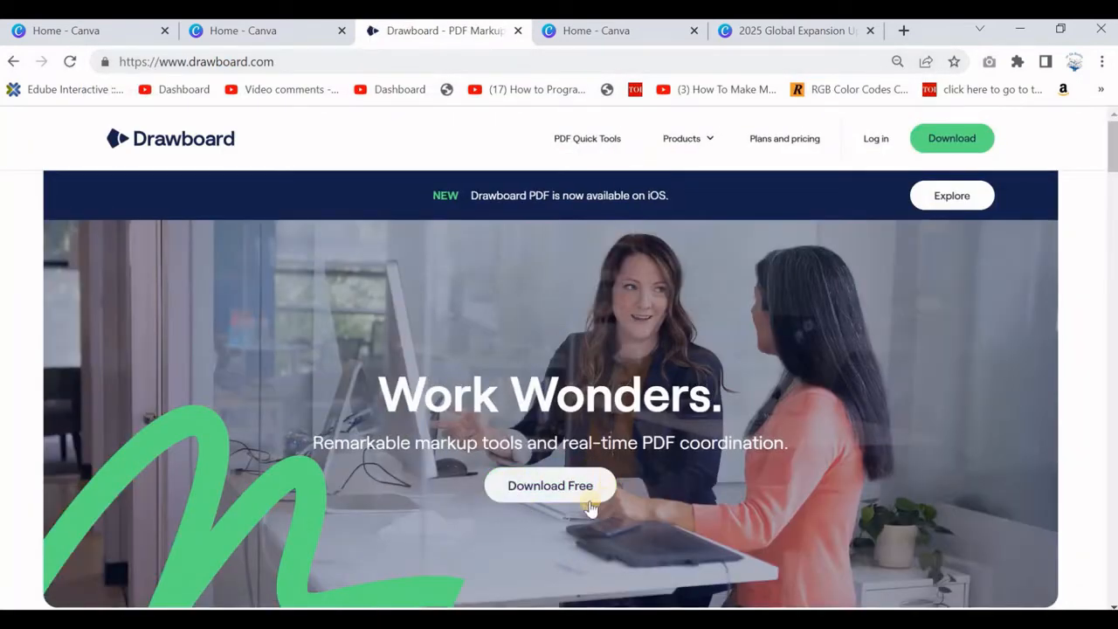
click(567, 486)
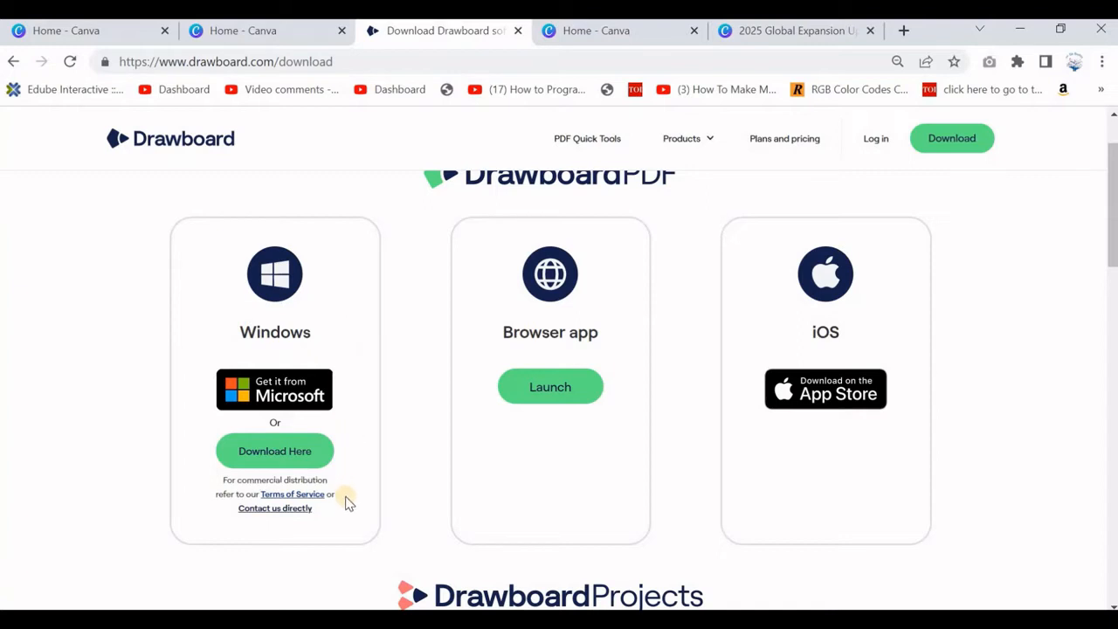
click(290, 456)
Step: Launch the browser app version of Drawboard PDF from the download page
scroll(760, 367, up, 1)
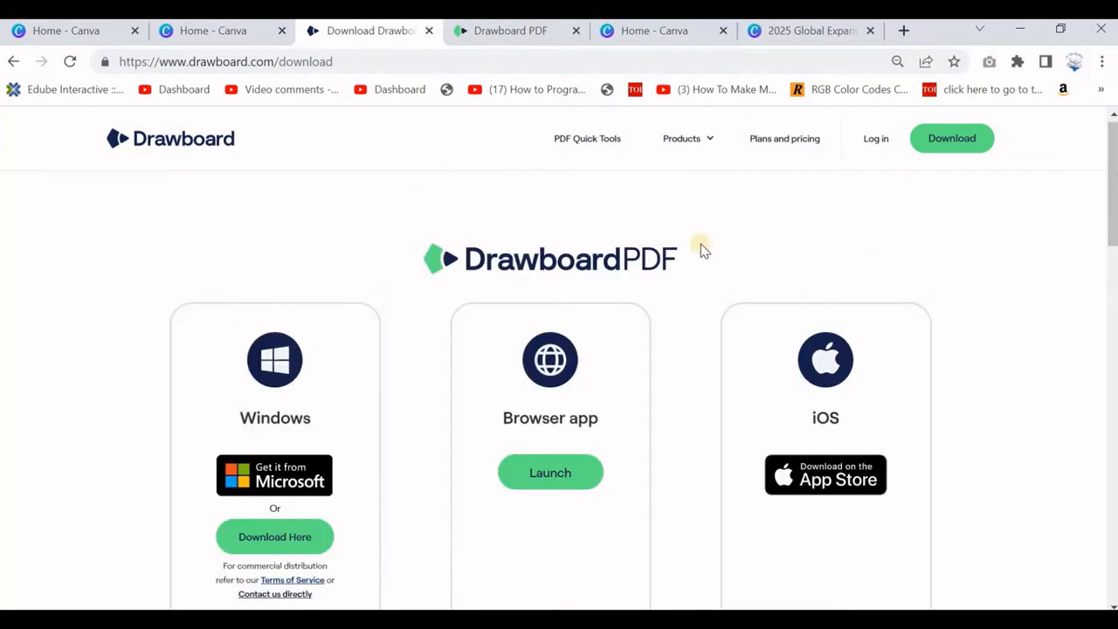
triple_click(703, 251)
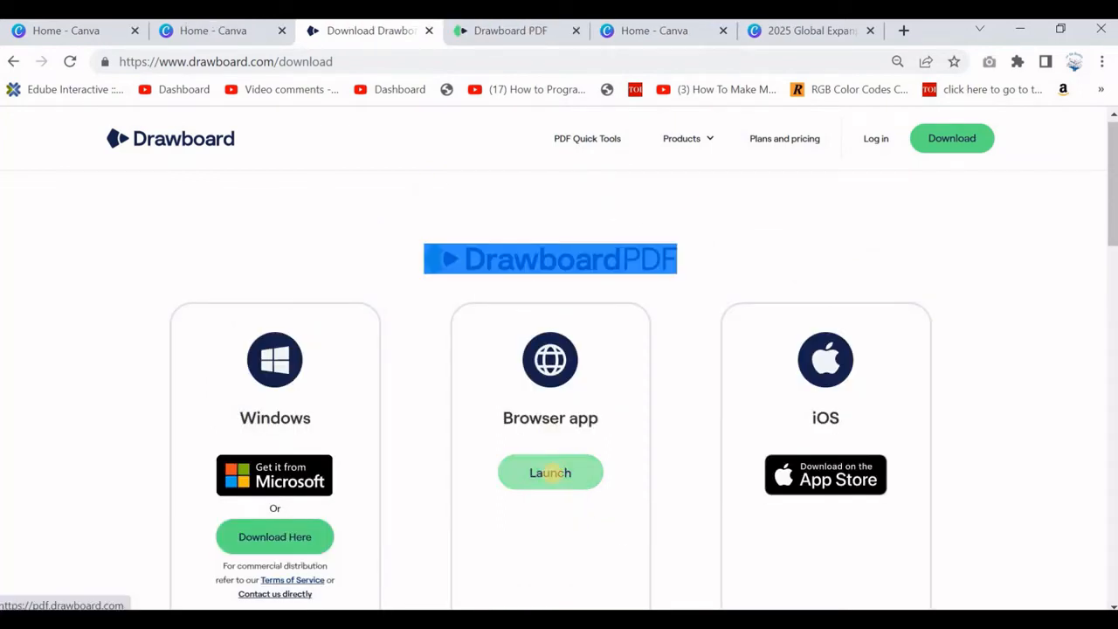
click(553, 472)
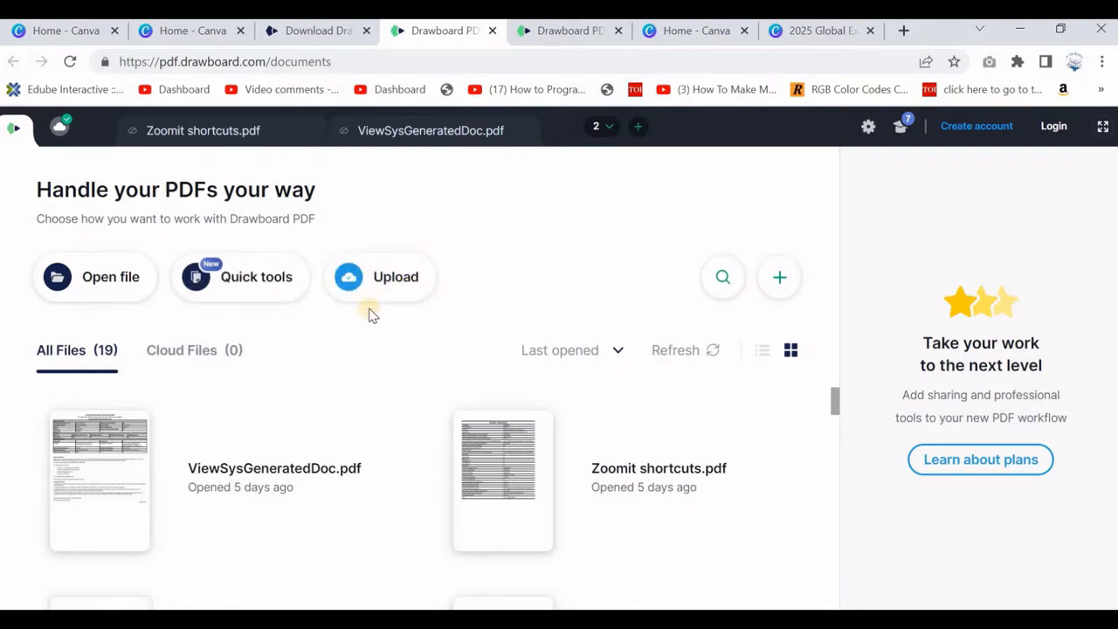
Step: Open the Compress quick tool and load the 12th certificate PDF from the Desktop
click(256, 288)
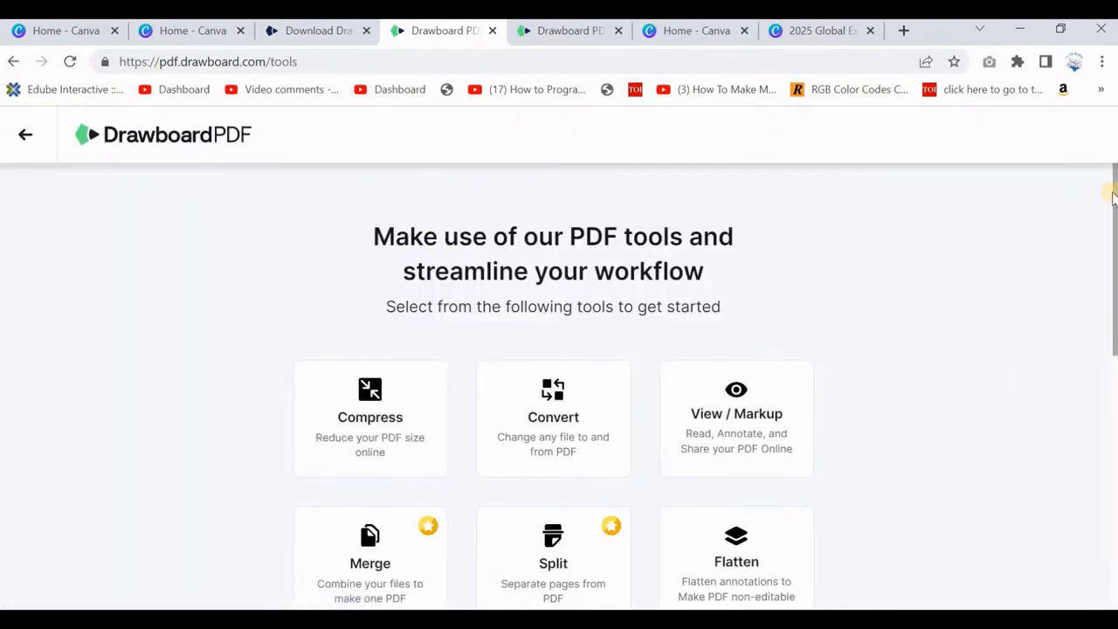
drag(1114, 193, 1113, 205)
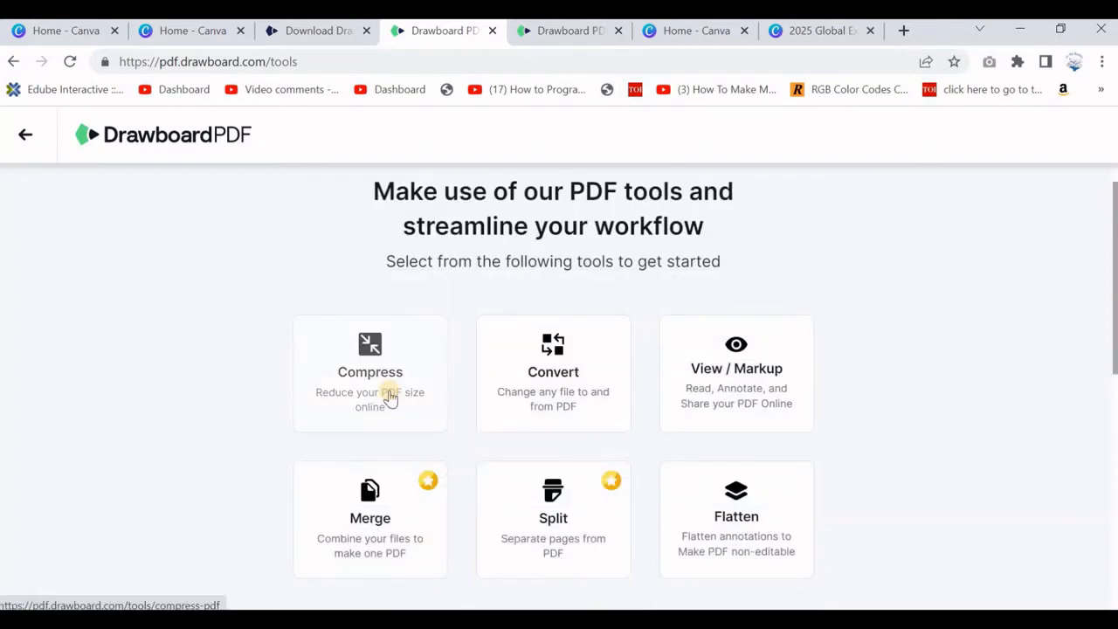
click(389, 397)
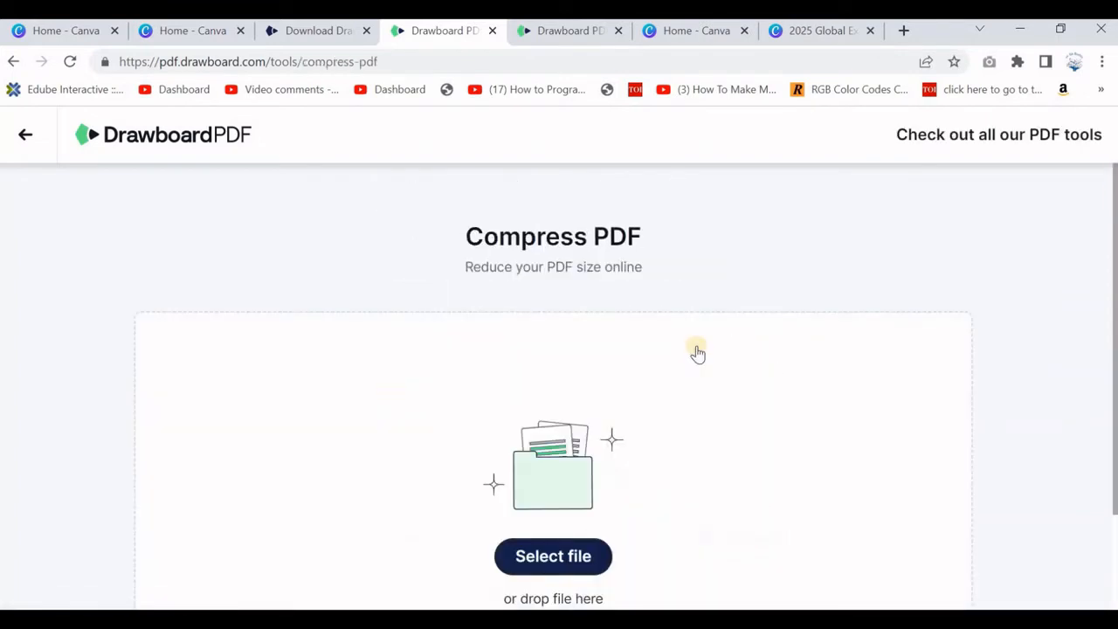
scroll(523, 419, down, 2)
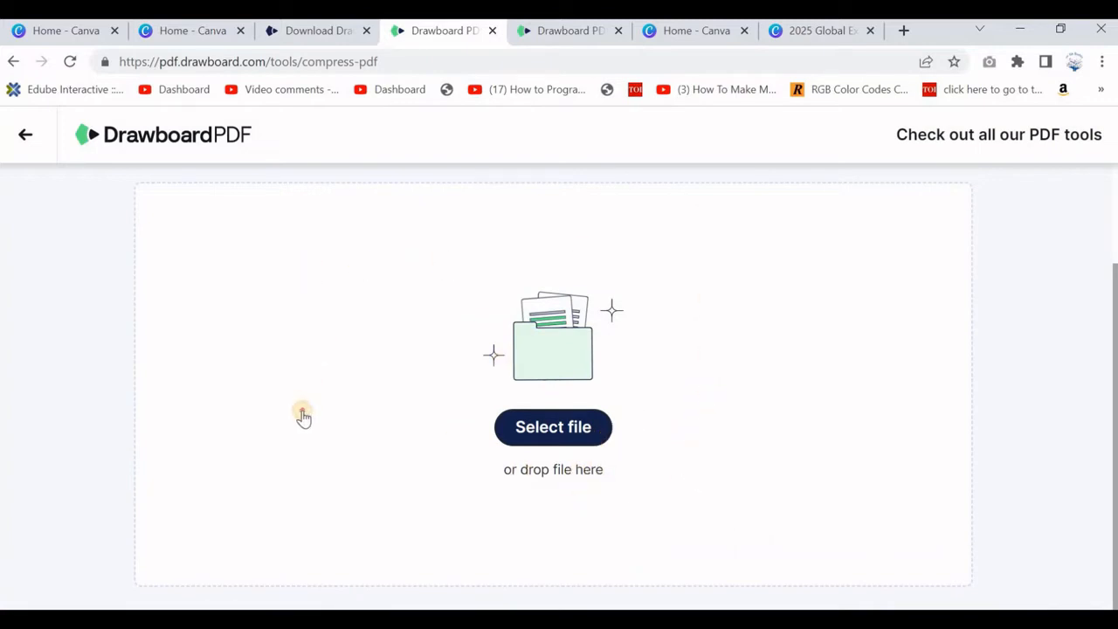
click(571, 442)
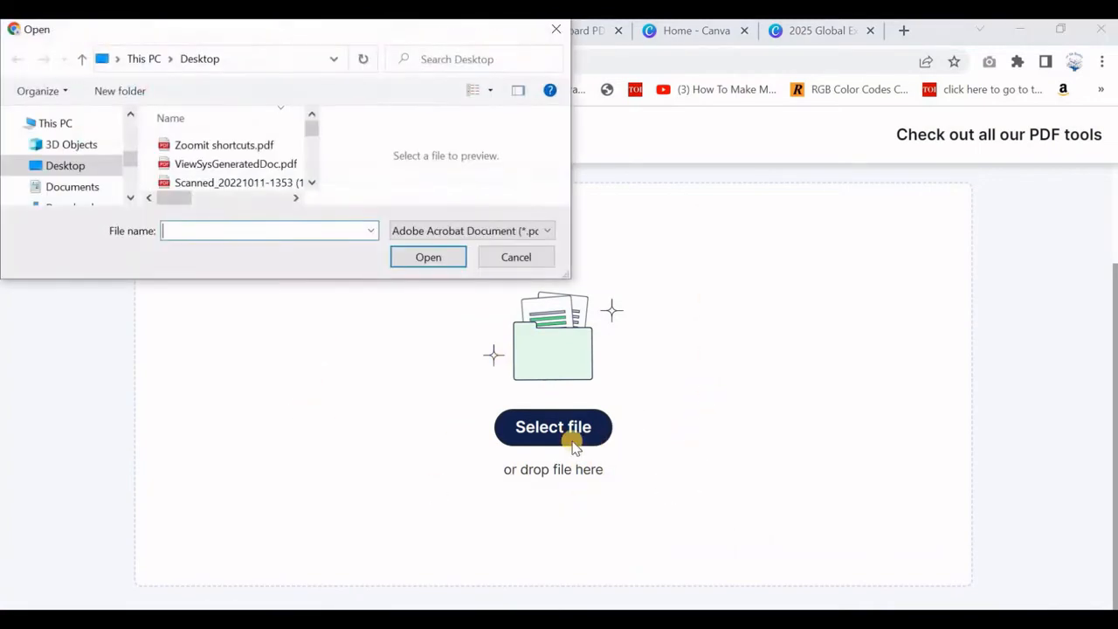
scroll(258, 174, down, 2)
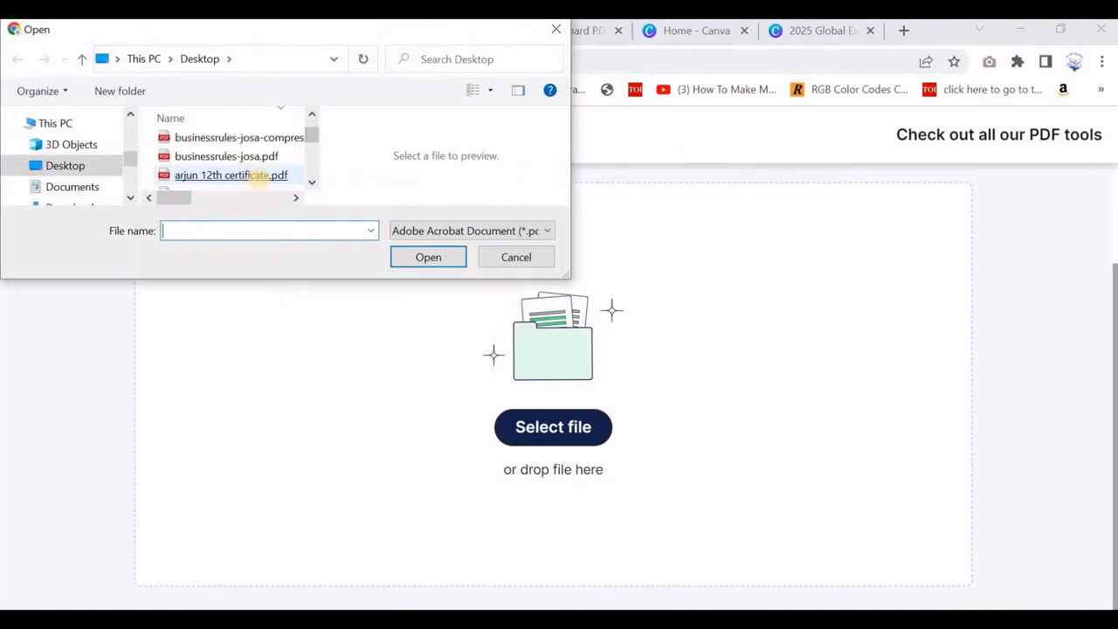
double_click(259, 177)
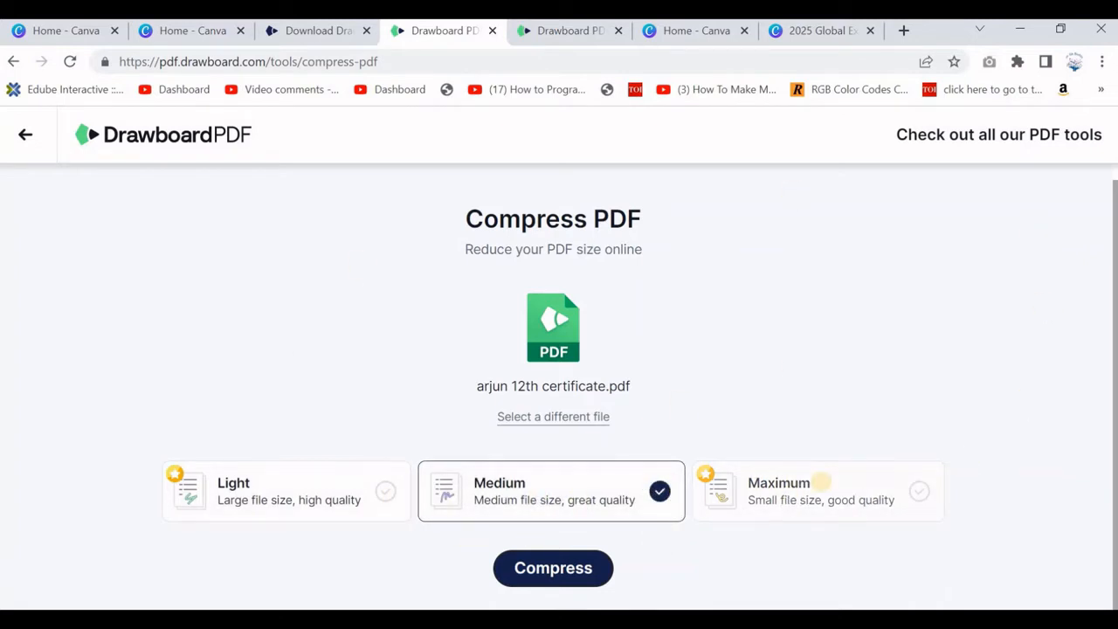
Step: Compare the compression levels and compress the certificate PDF at the Medium level
click(816, 491)
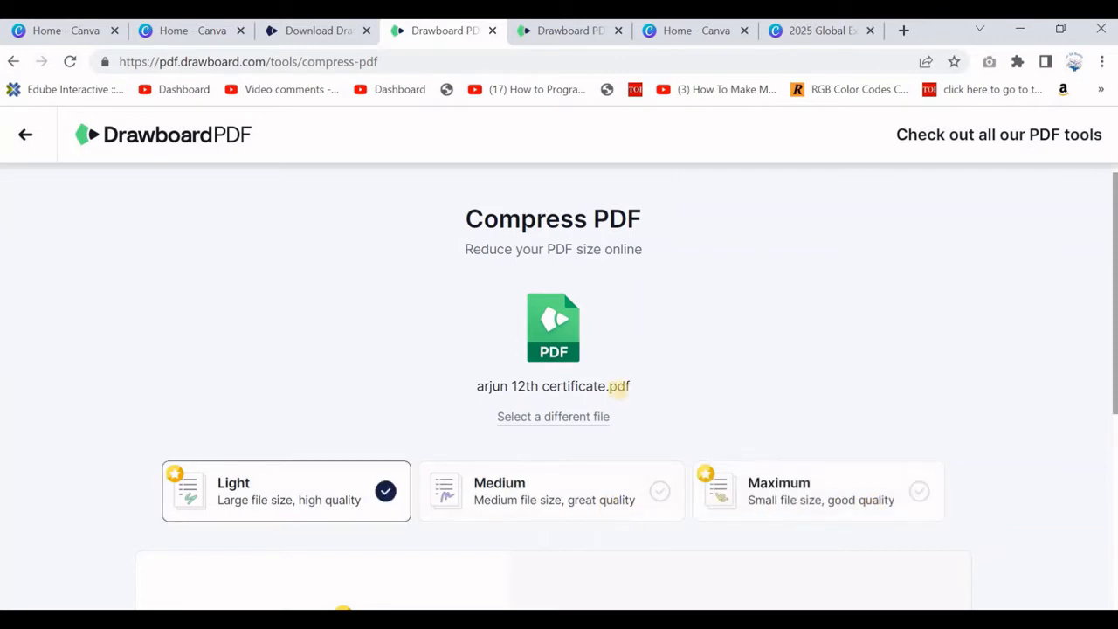
click(543, 500)
click(571, 564)
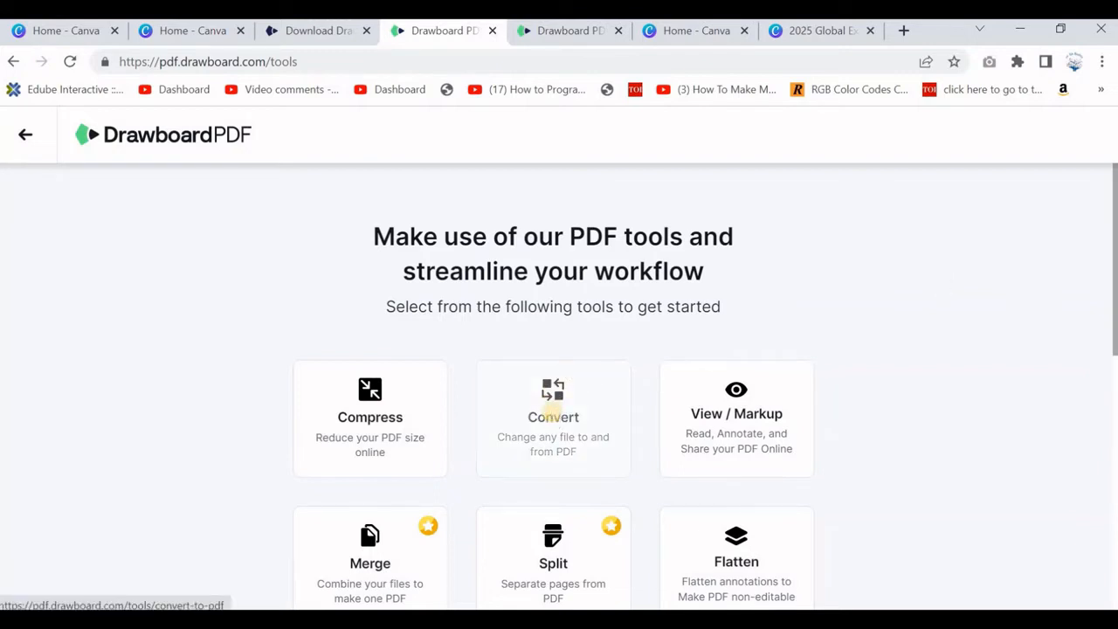
Step: Convert the pad-land-tax-22-23 file to PDF with the Convert quick tool and dismiss the download dialog
click(553, 410)
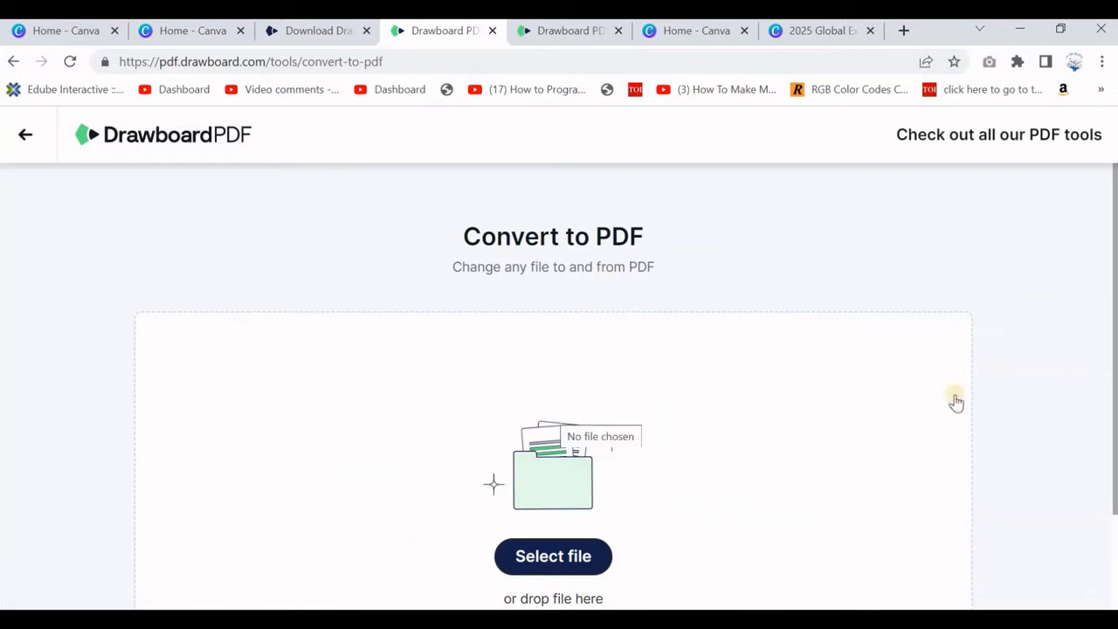
scroll(556, 515, down, 1)
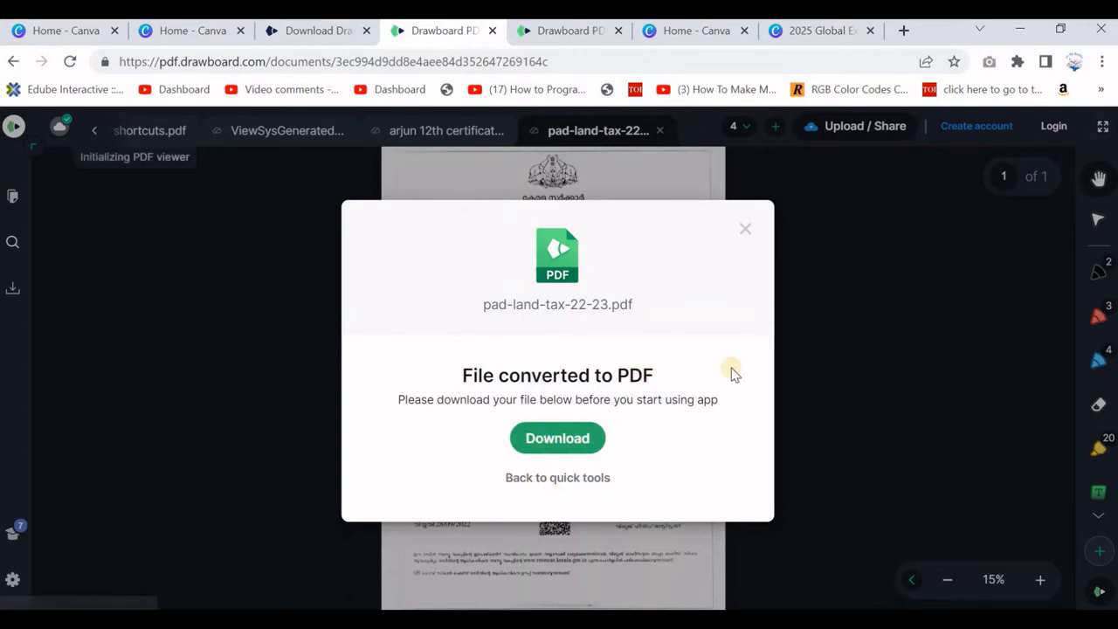
click(745, 228)
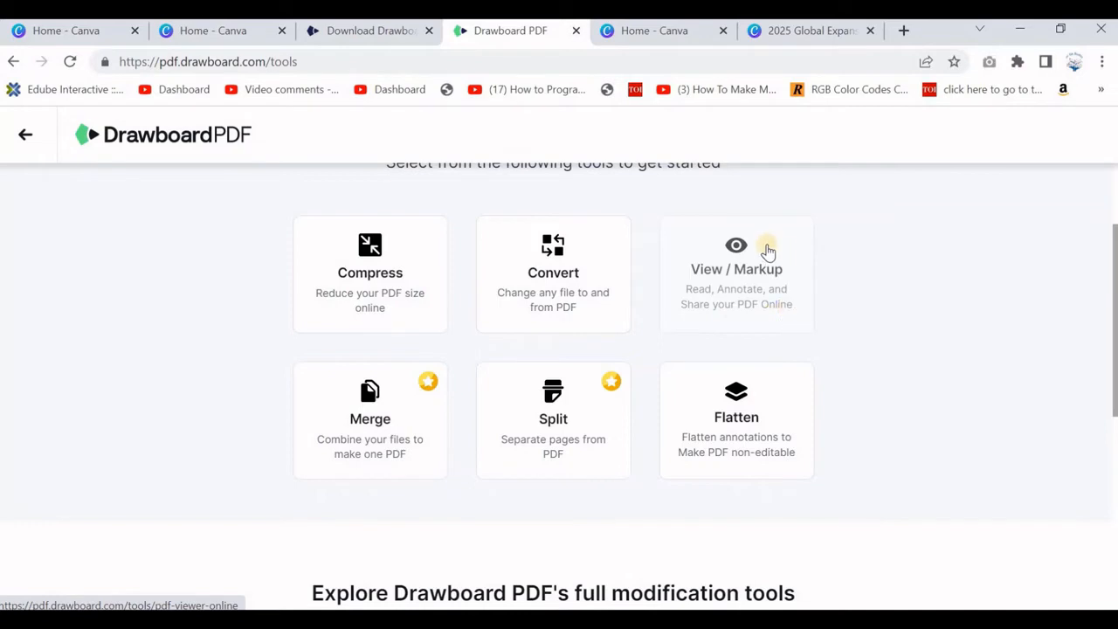
Step: View the Merge / Combine PDFs tool and its access requirements, and return to the quick tools overview
click(373, 429)
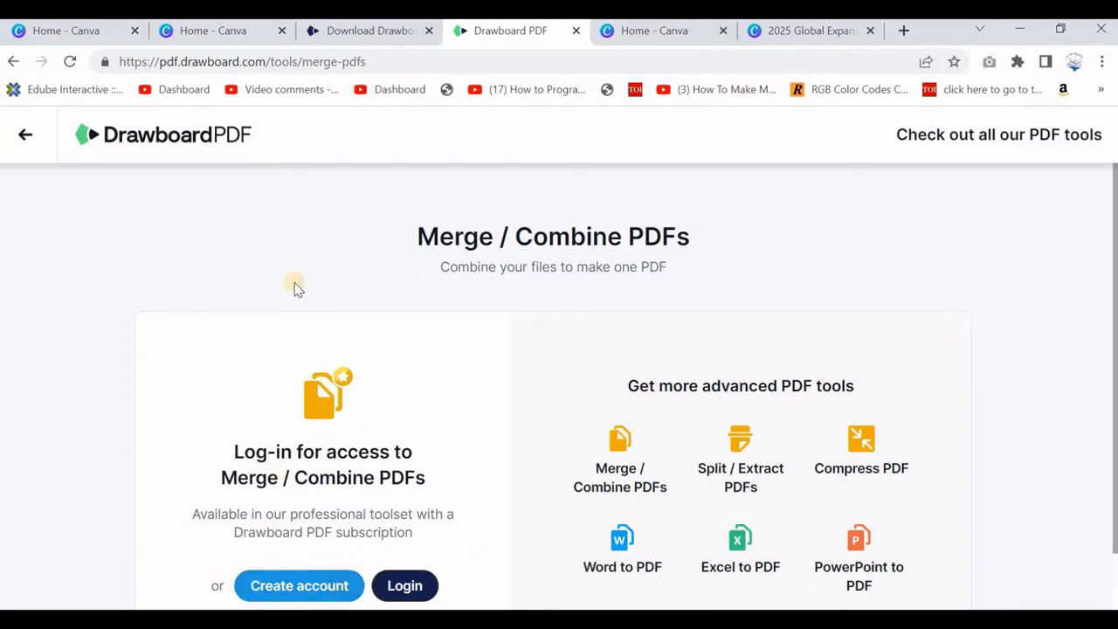
click(27, 140)
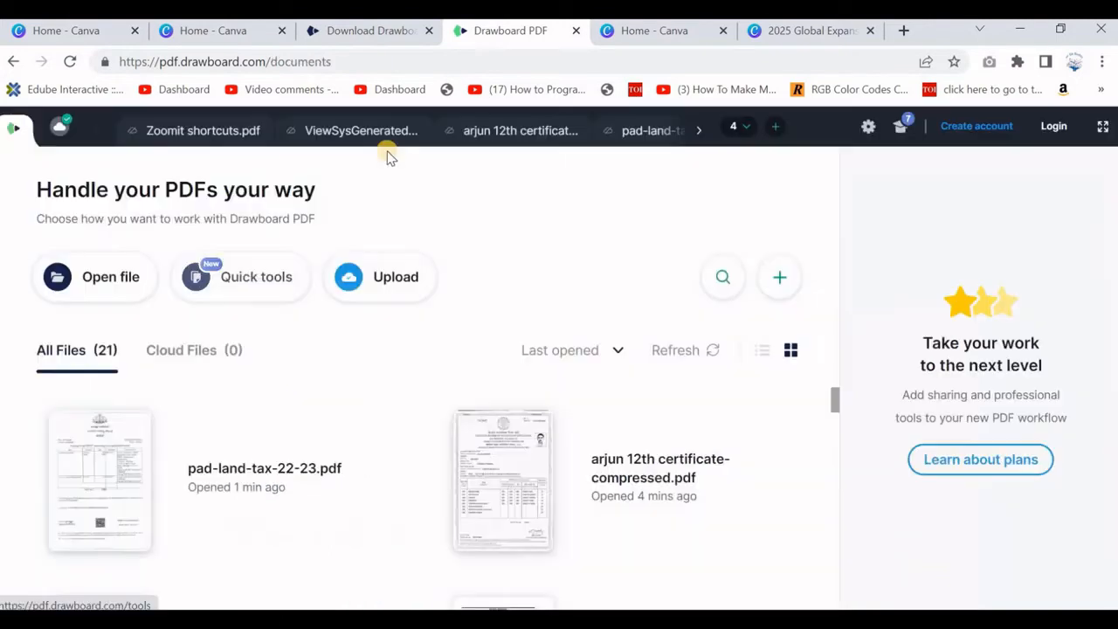
click(245, 279)
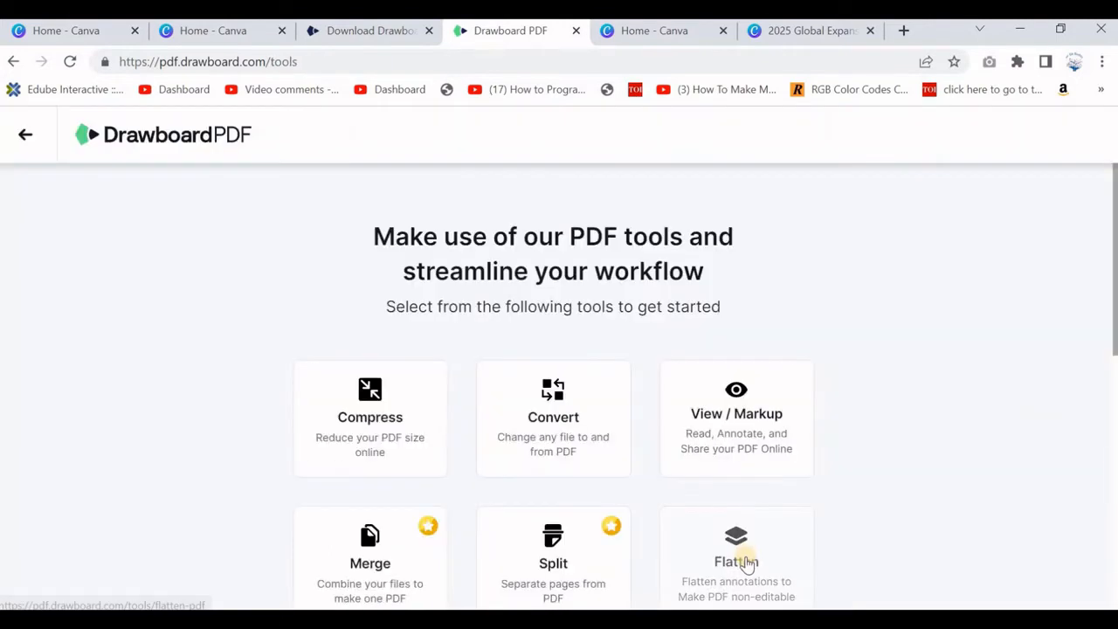
Step: Open the Flatten PDF tool and view its file chooser, closing it without picking a file
click(746, 563)
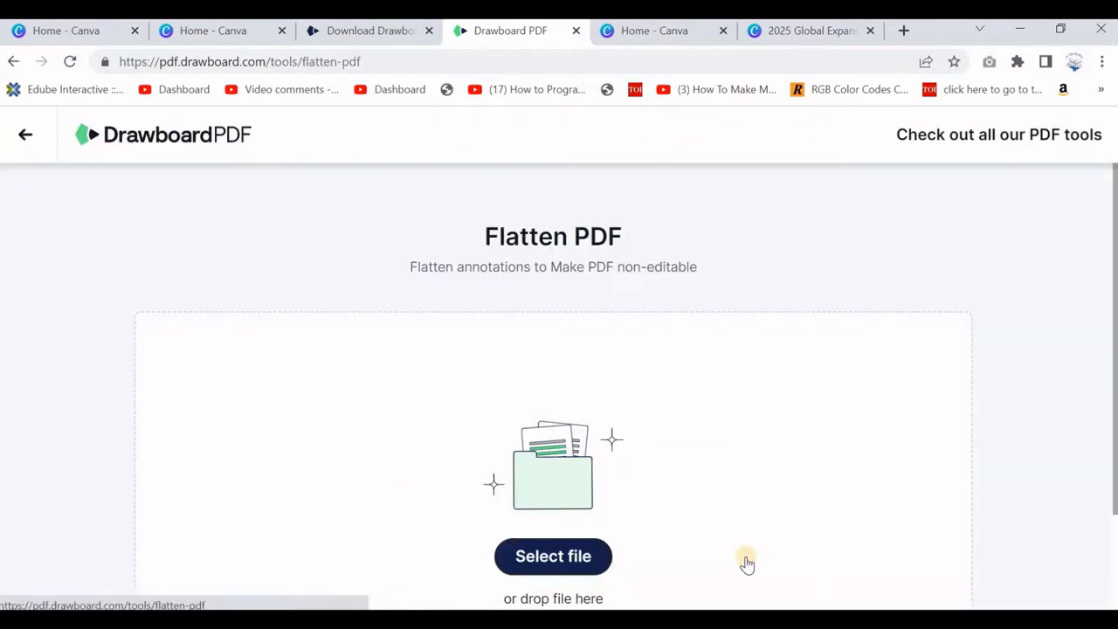
scroll(564, 445, down, 1)
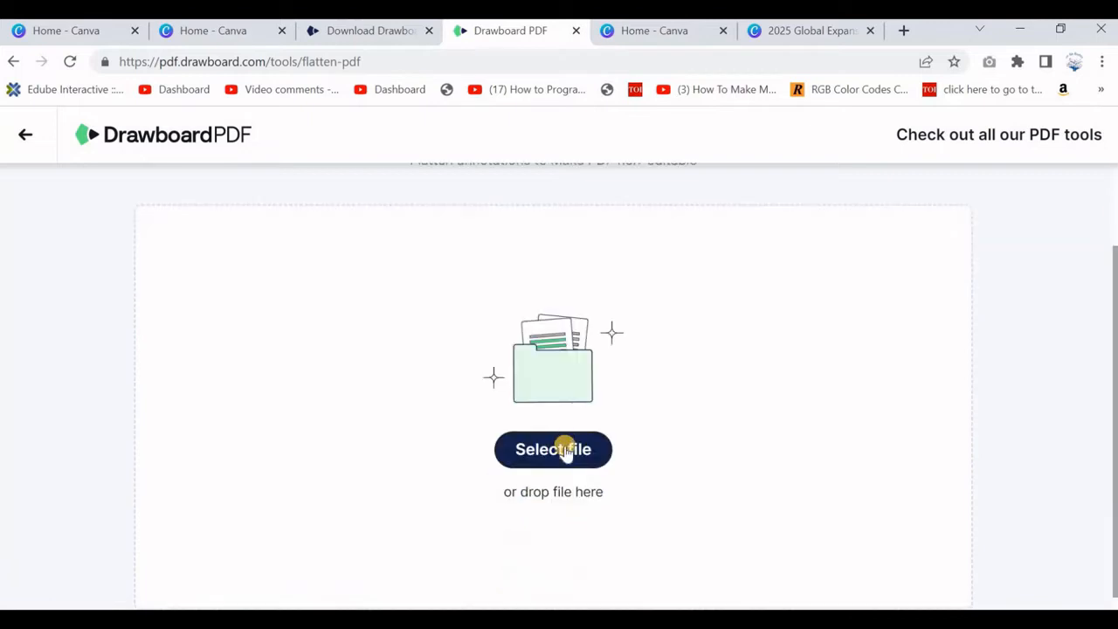
click(564, 451)
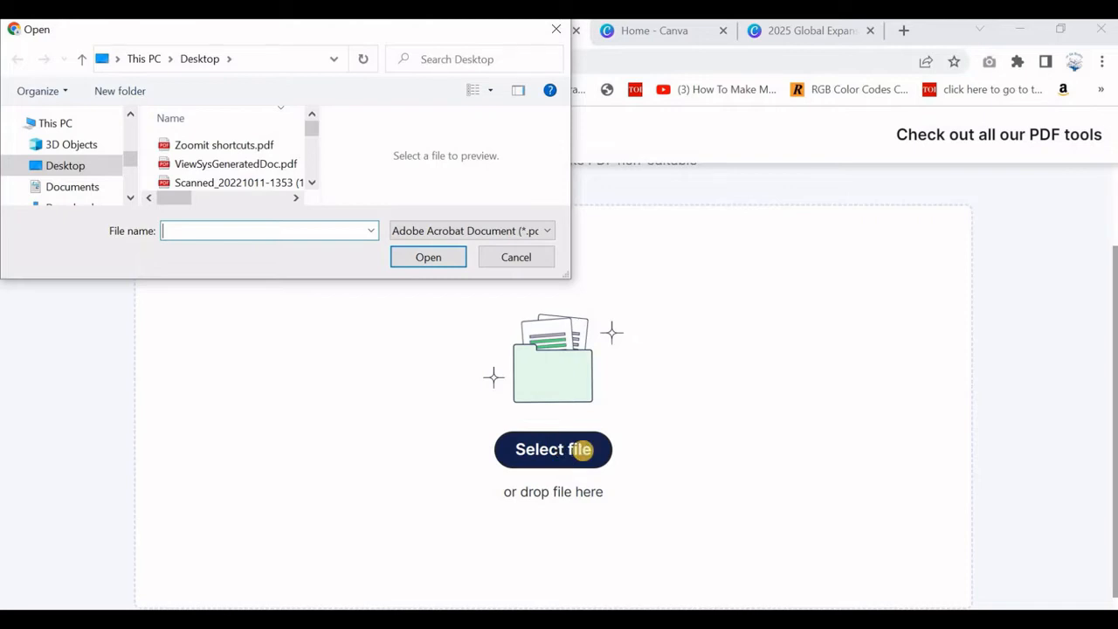
click(555, 29)
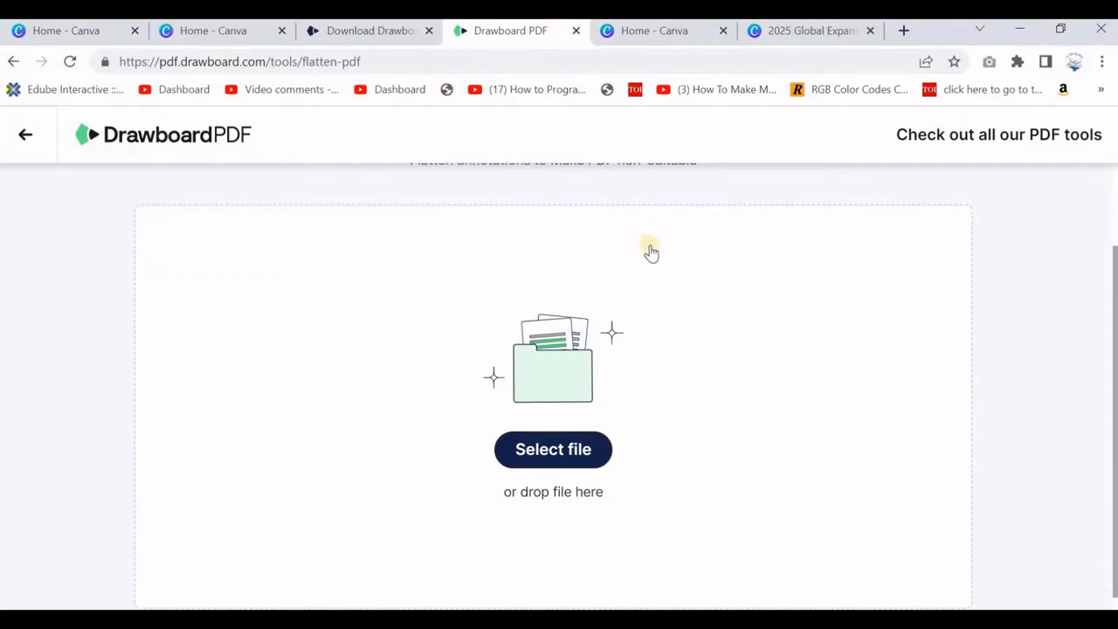
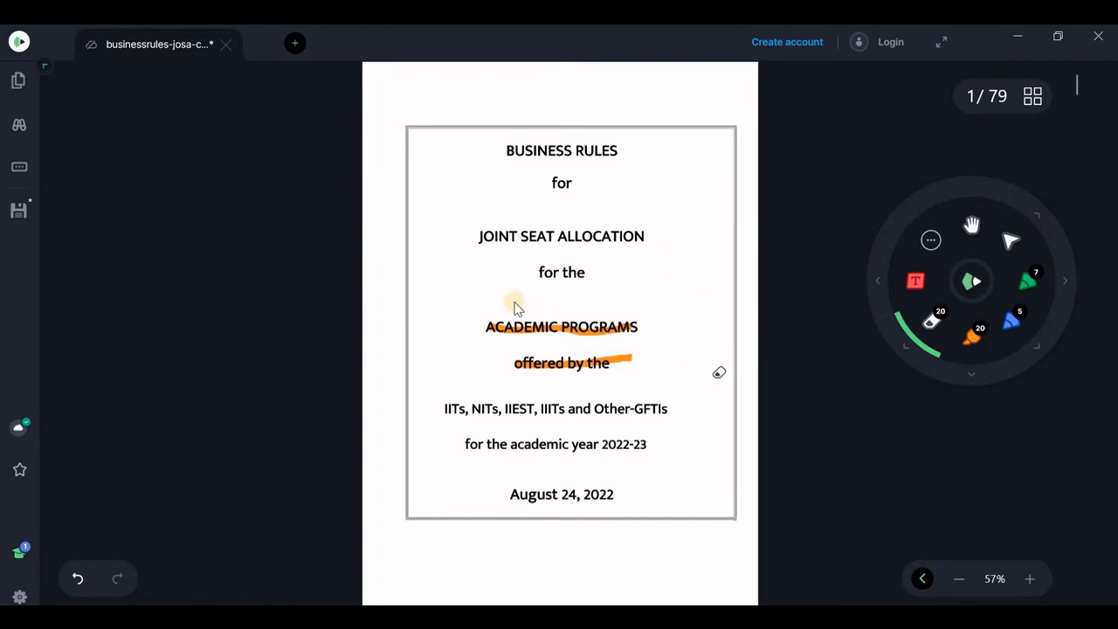
Step: Switch to the Drawboard PDF desktop app and erase the orange marks over "ACADEMIC PROGRAMS" and "offered by the" on page 1
mouse_move(499, 331)
mouse_down()
mouse_move(608, 331)
mouse_move(621, 356)
mouse_up()
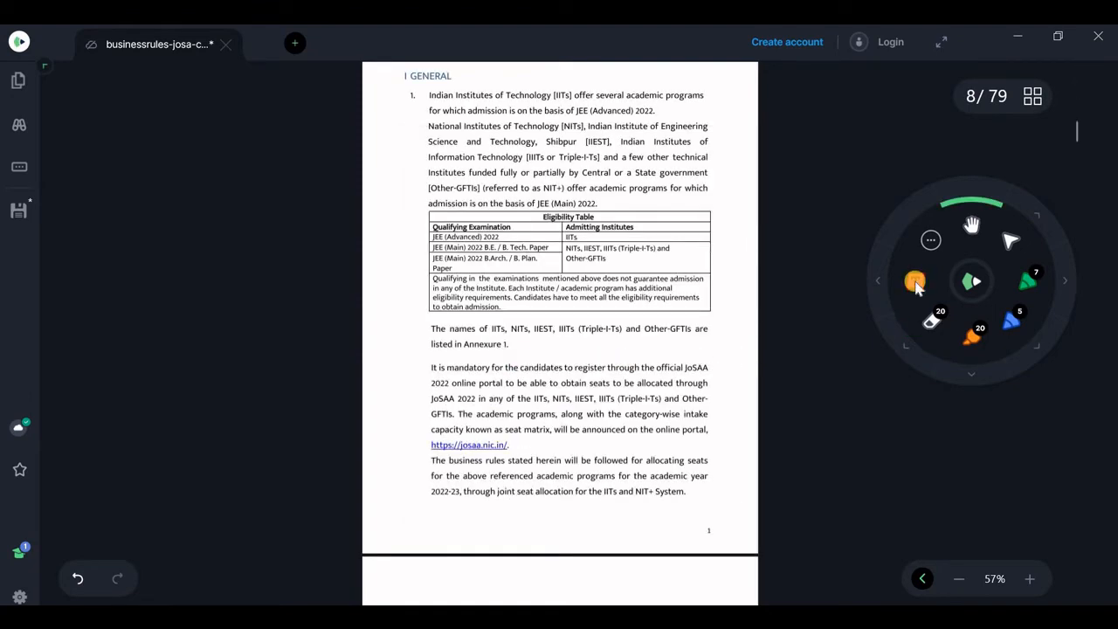
Step: Highlight the page 8 text in red from the first General paragraph through "listed in Annexure 1."
click(915, 283)
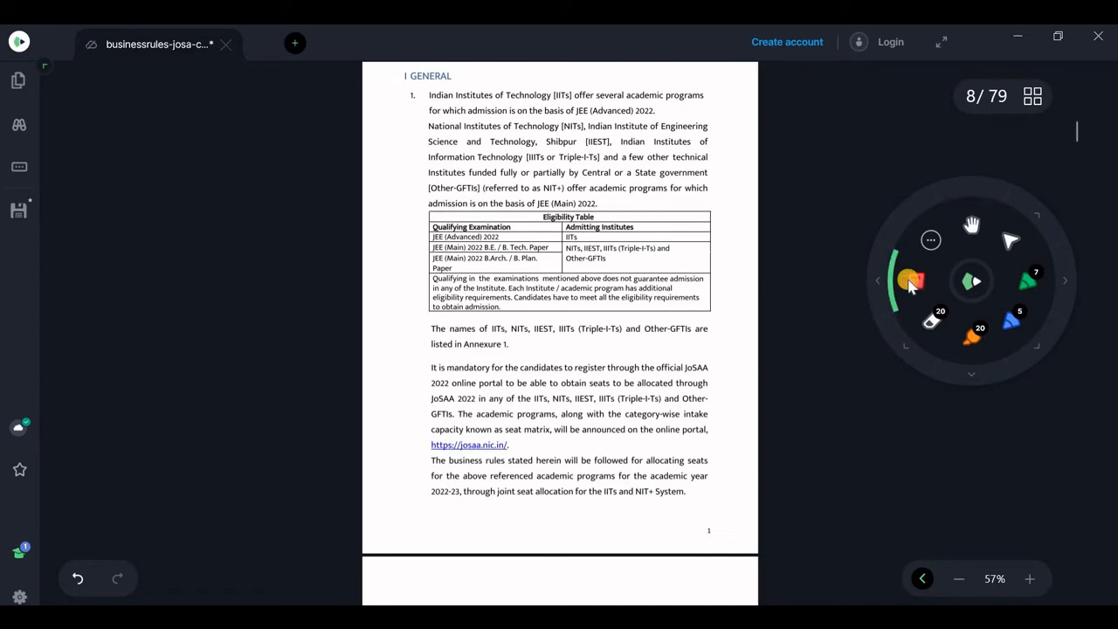
click(876, 281)
click(877, 280)
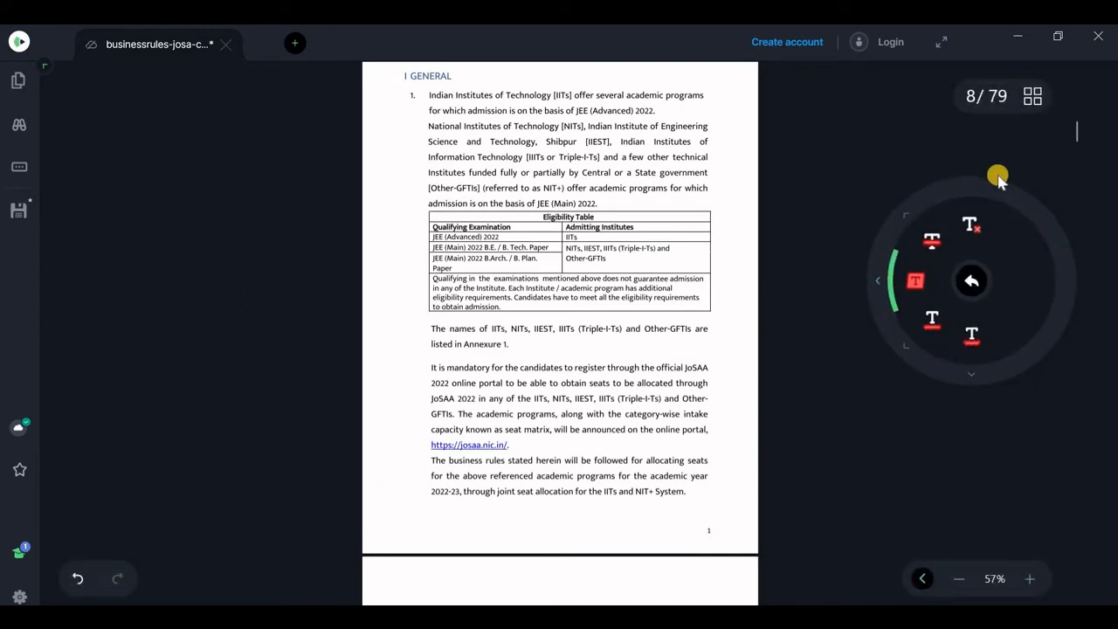
drag(427, 92, 709, 350)
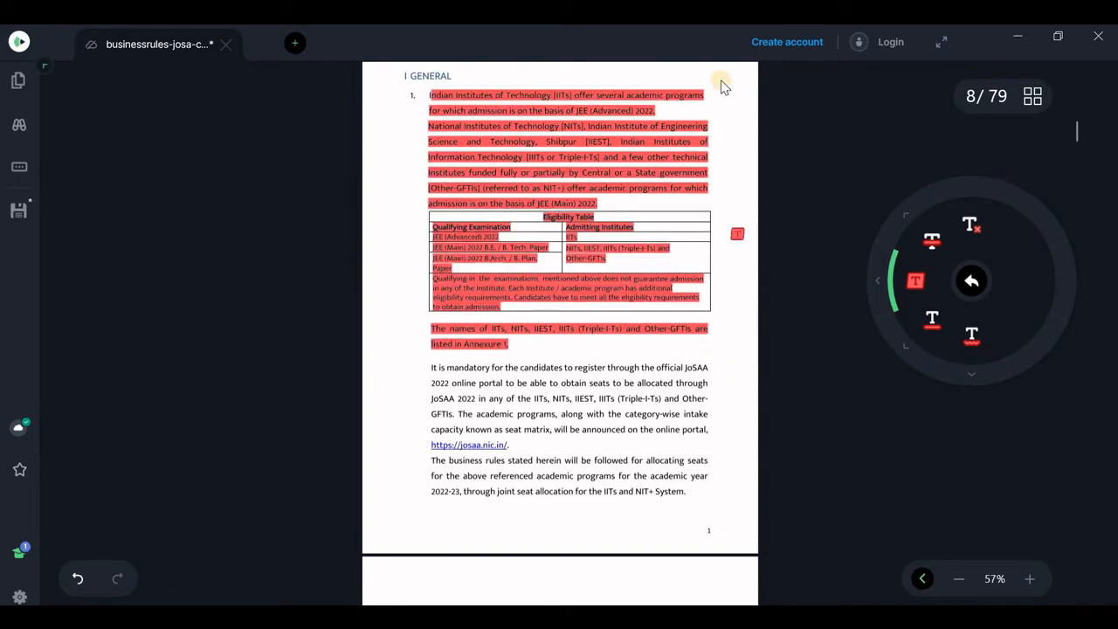
Step: Change the text highlight colour to blue and highlight the page 8 lines from "It is mandatory" to "the online portal"
click(879, 279)
click(918, 317)
drag(376, 375, 710, 434)
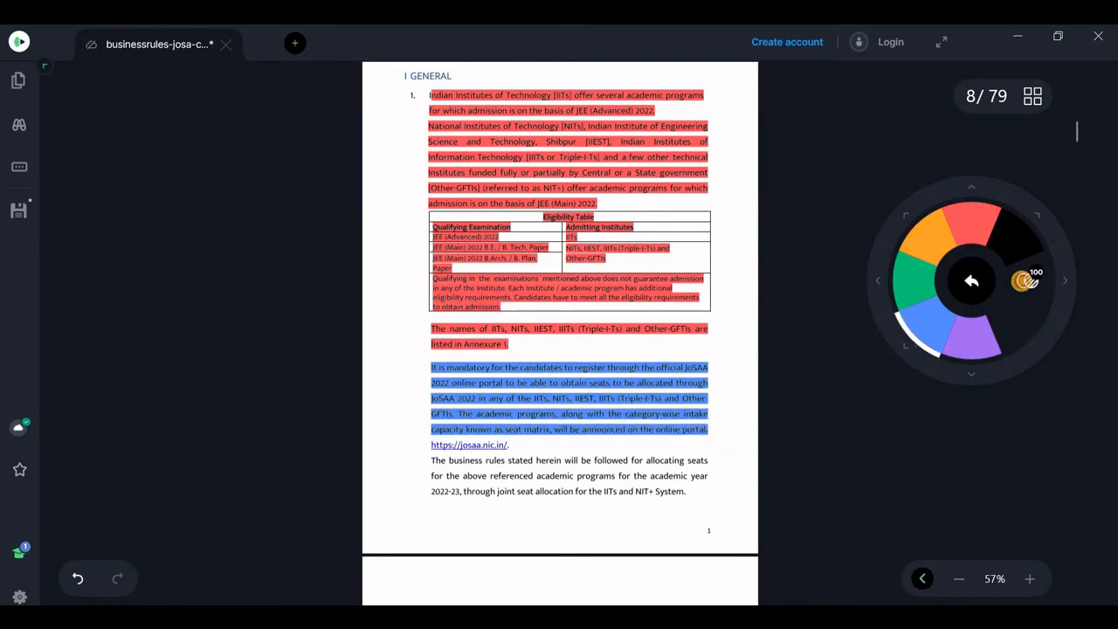
click(1021, 282)
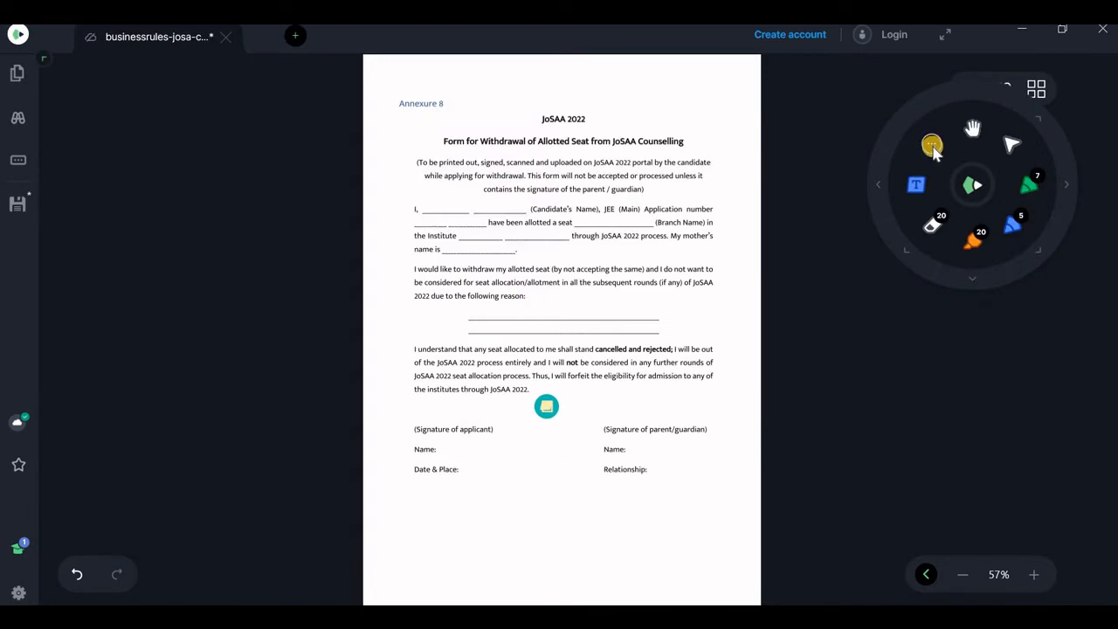
Step: Create a bookmark for page 79, keeping the name New Bookmark
click(972, 184)
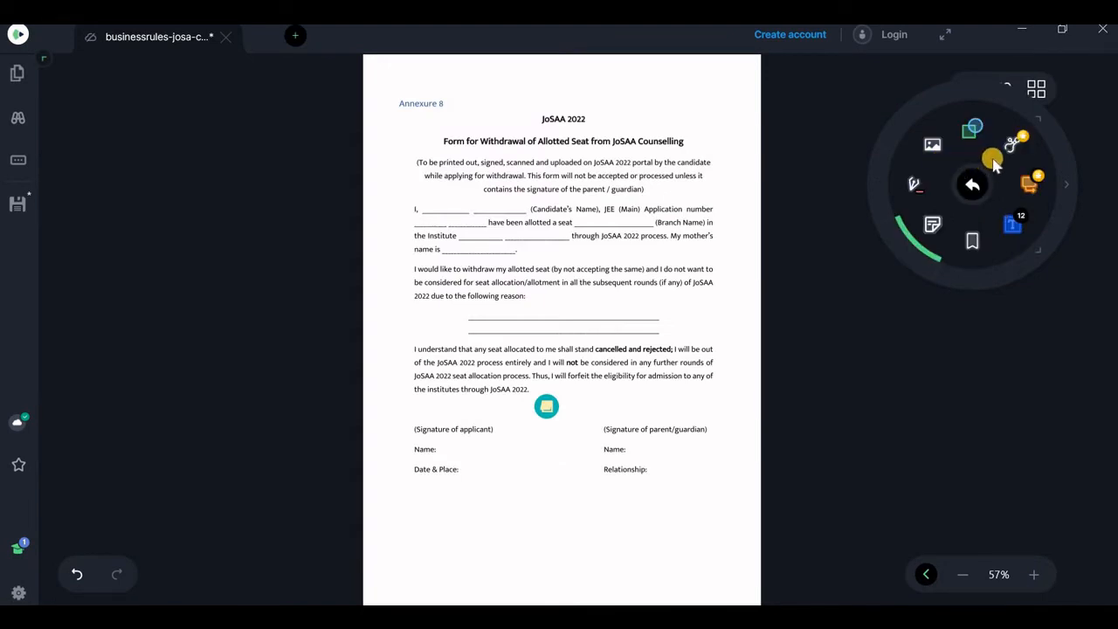
click(979, 266)
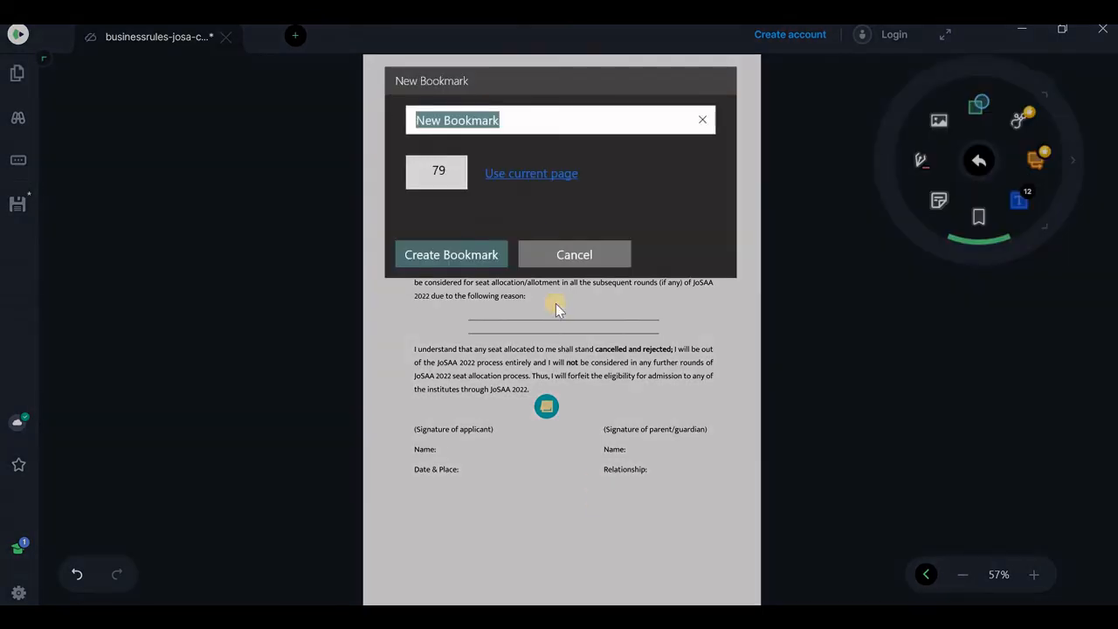
click(468, 257)
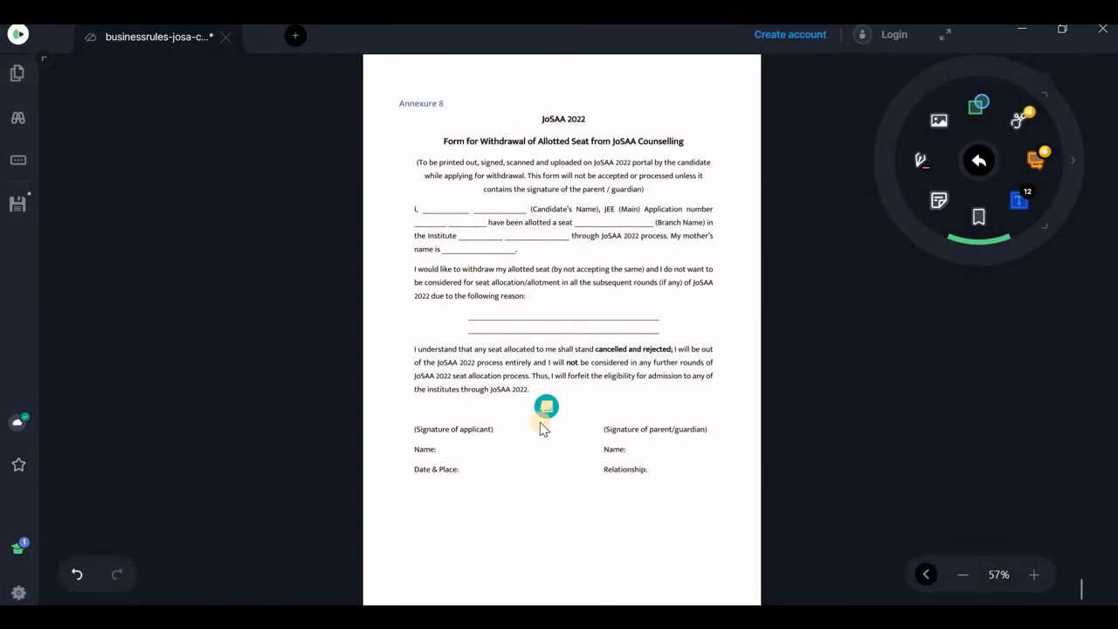
Step: Add a note reading "Refer for clarification" on page 79, just below the paragraph ending "through JoSAA 2022."
click(930, 214)
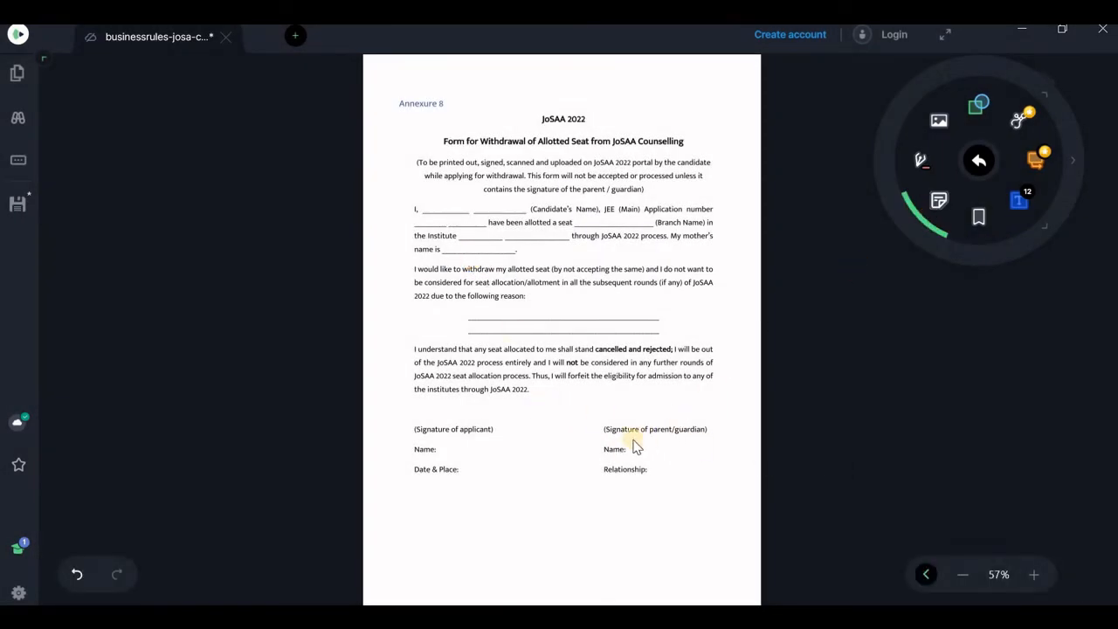
click(539, 392)
click(537, 395)
click(540, 399)
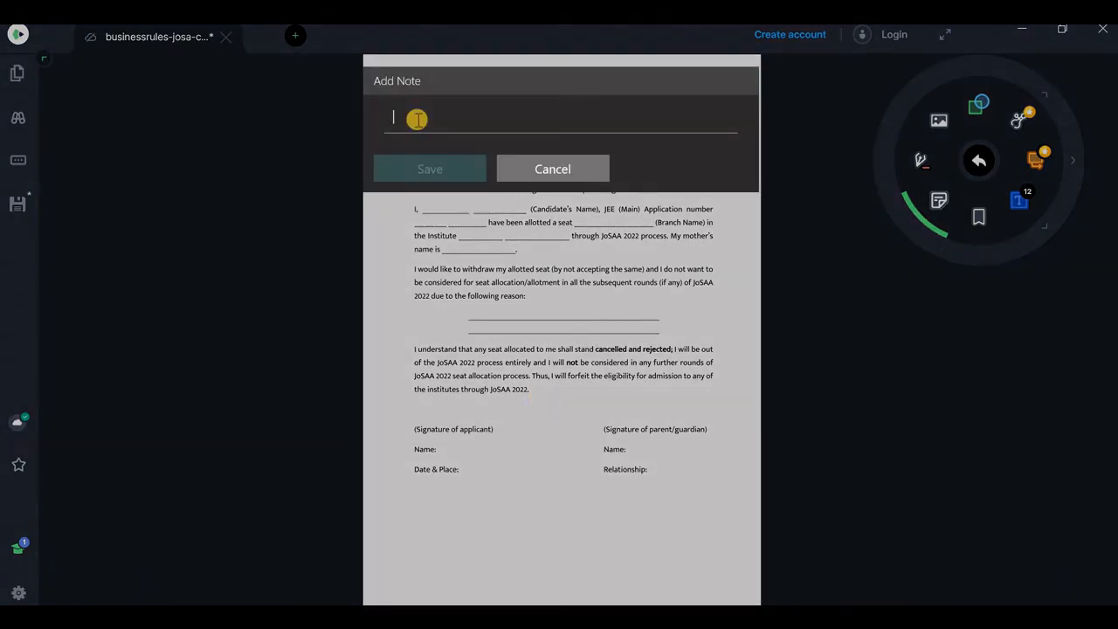
text(Refer for clarification)
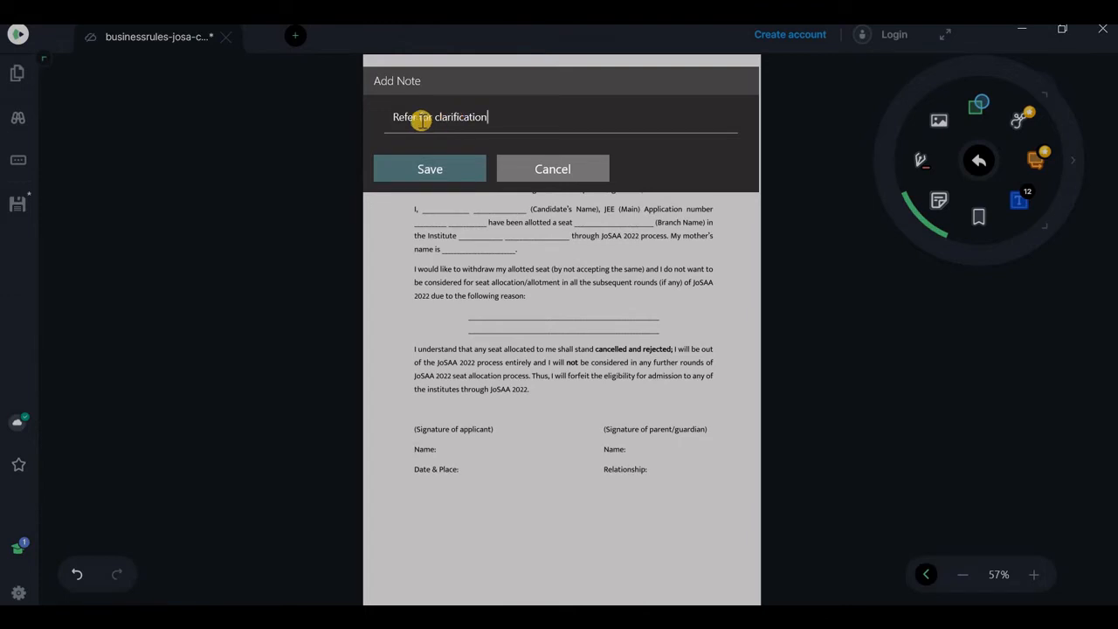
click(449, 170)
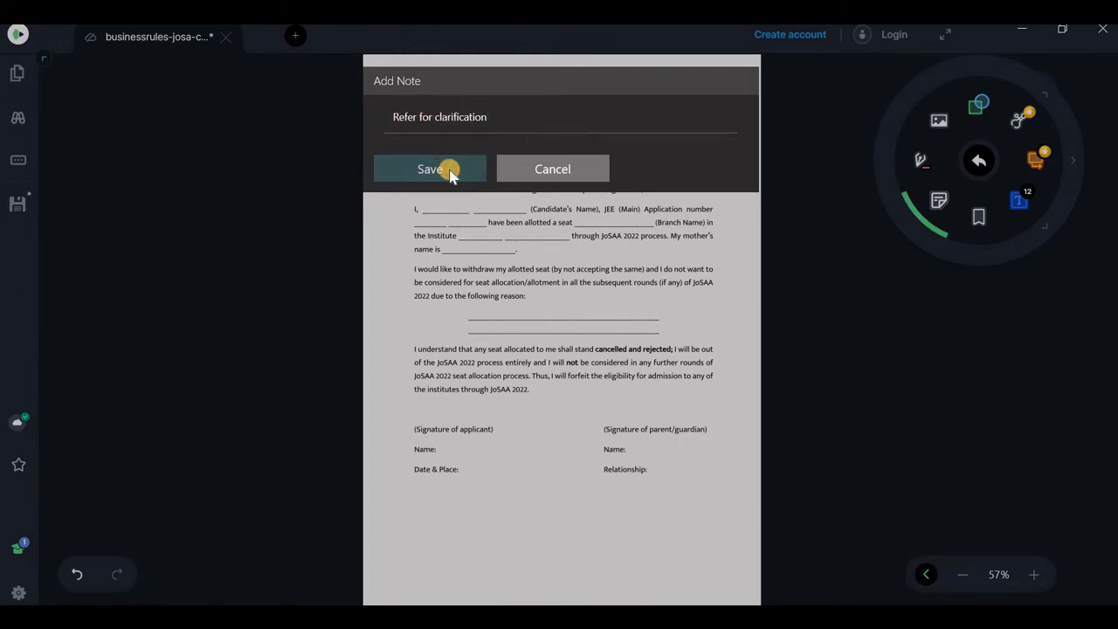
Step: Reopen the "Refer for clarification" note on page 79 and delete it
mouse_move(541, 401)
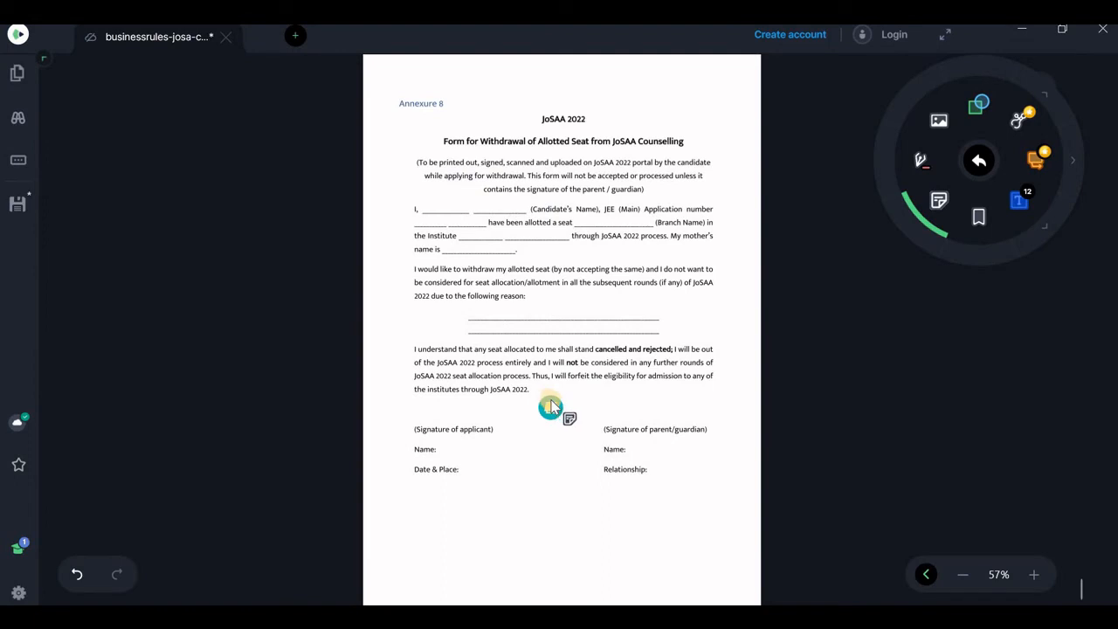
click(548, 402)
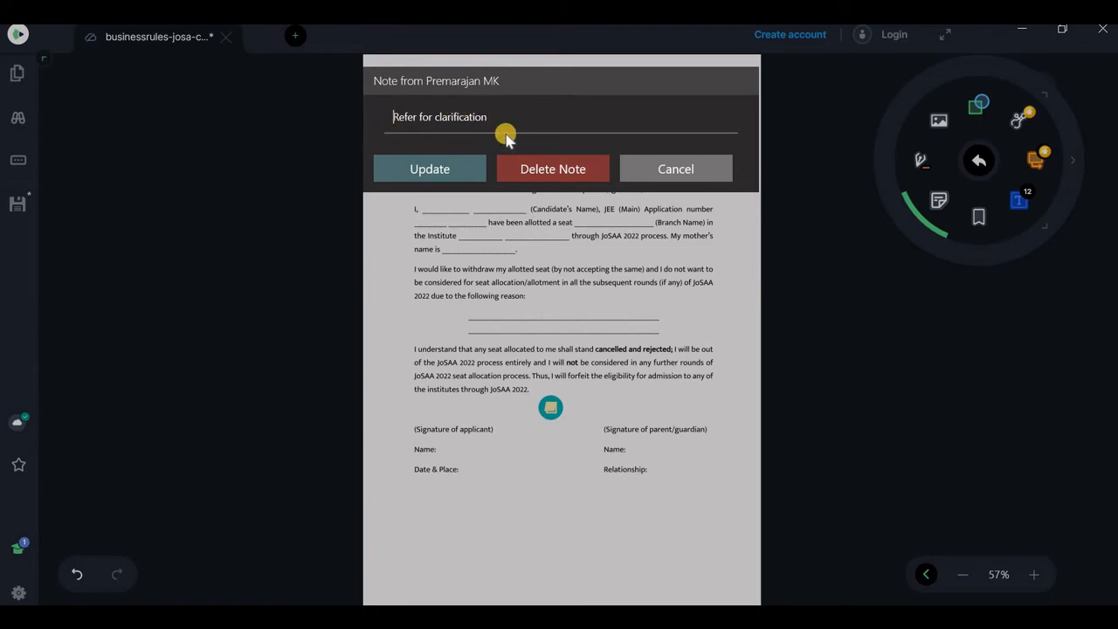
click(568, 174)
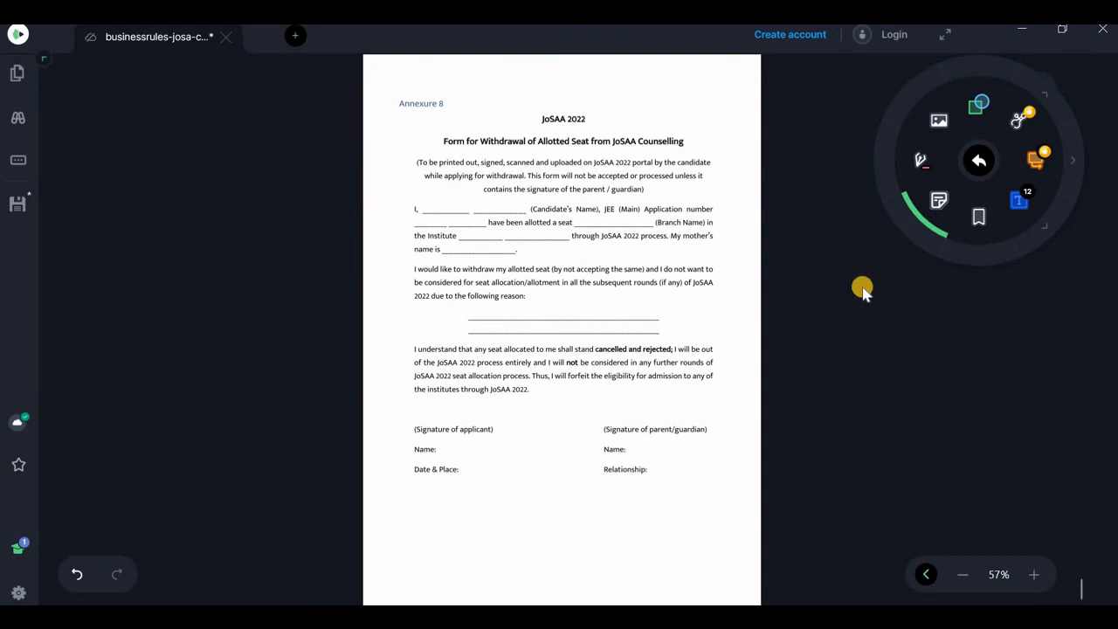
Step: Delete the saved signature from the signature collection and draw a new one by hand
click(921, 164)
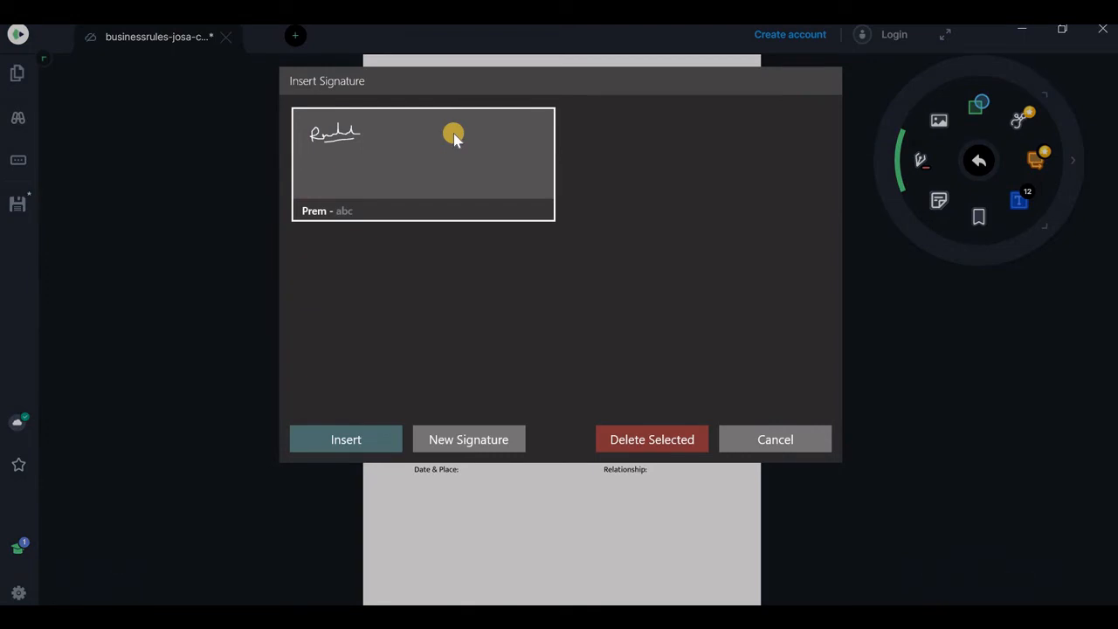
click(629, 439)
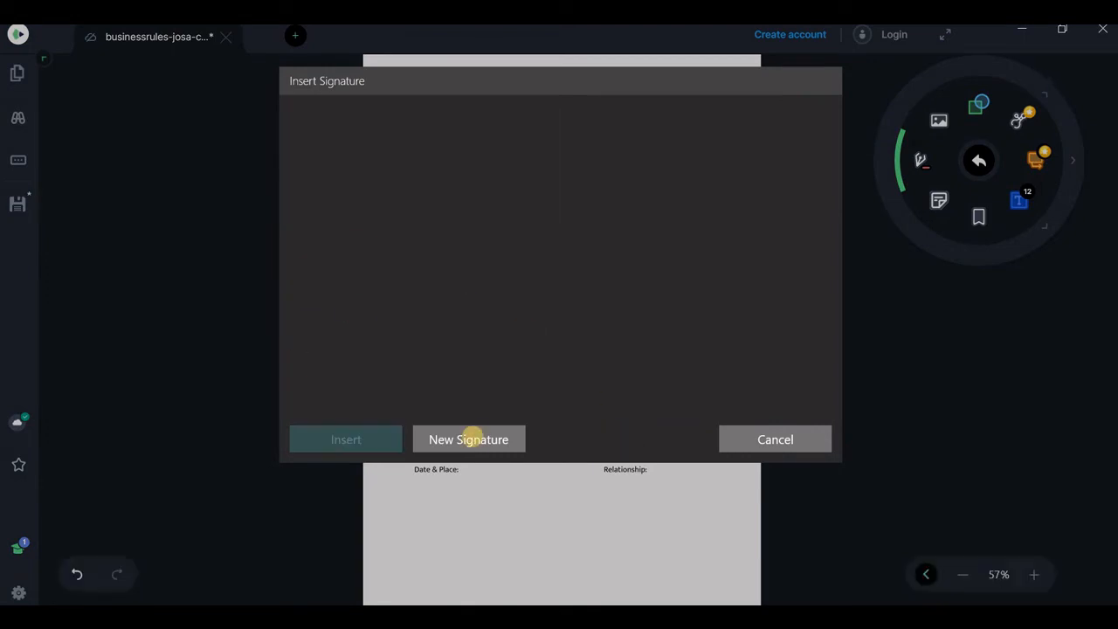
click(472, 440)
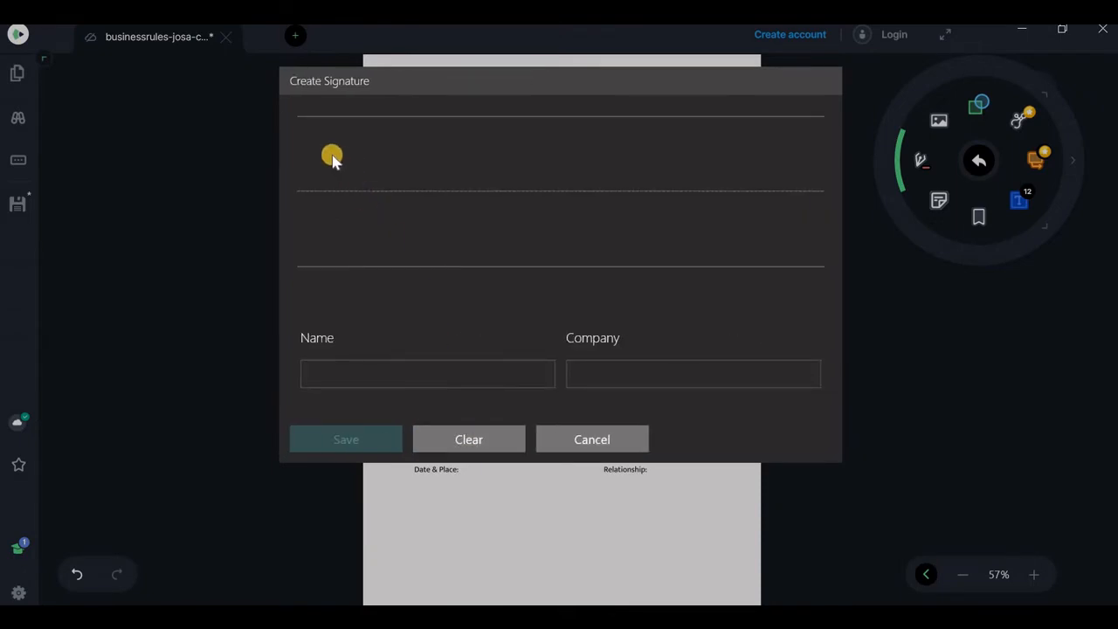
drag(324, 127, 401, 149)
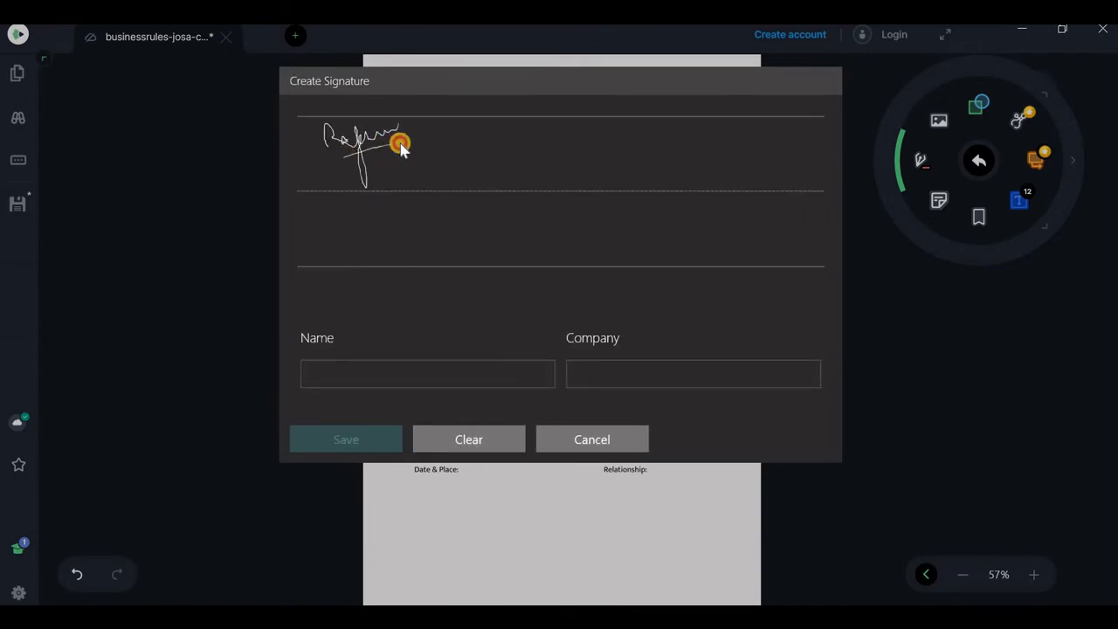
Step: Enter the signer's name and the company abc for the new signature, save it, and close the signature collection without inserting
click(395, 375)
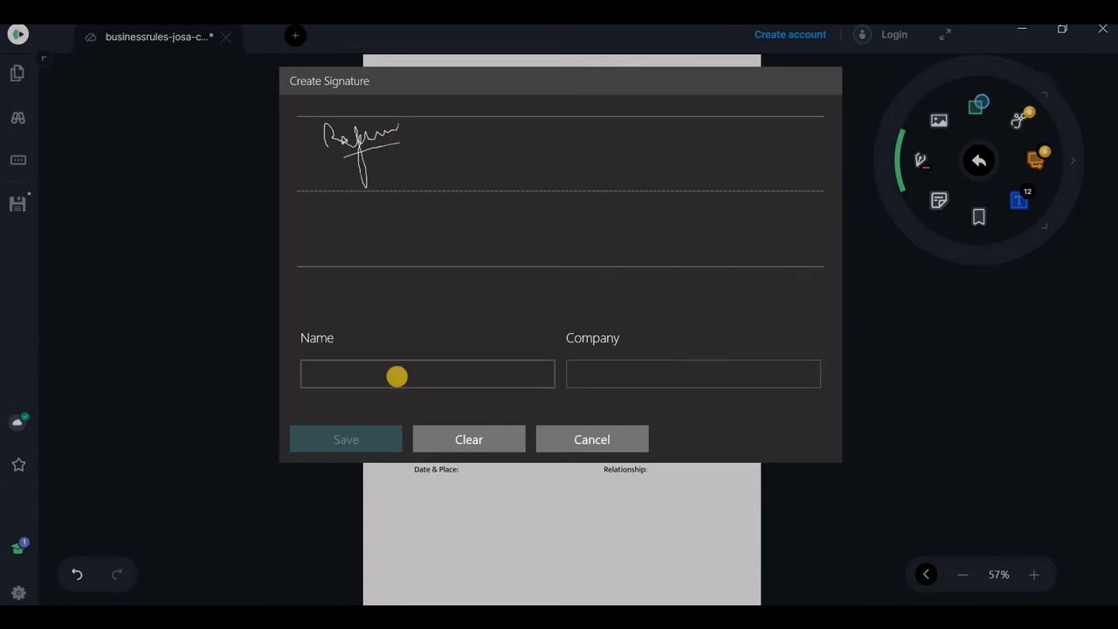
text(P)
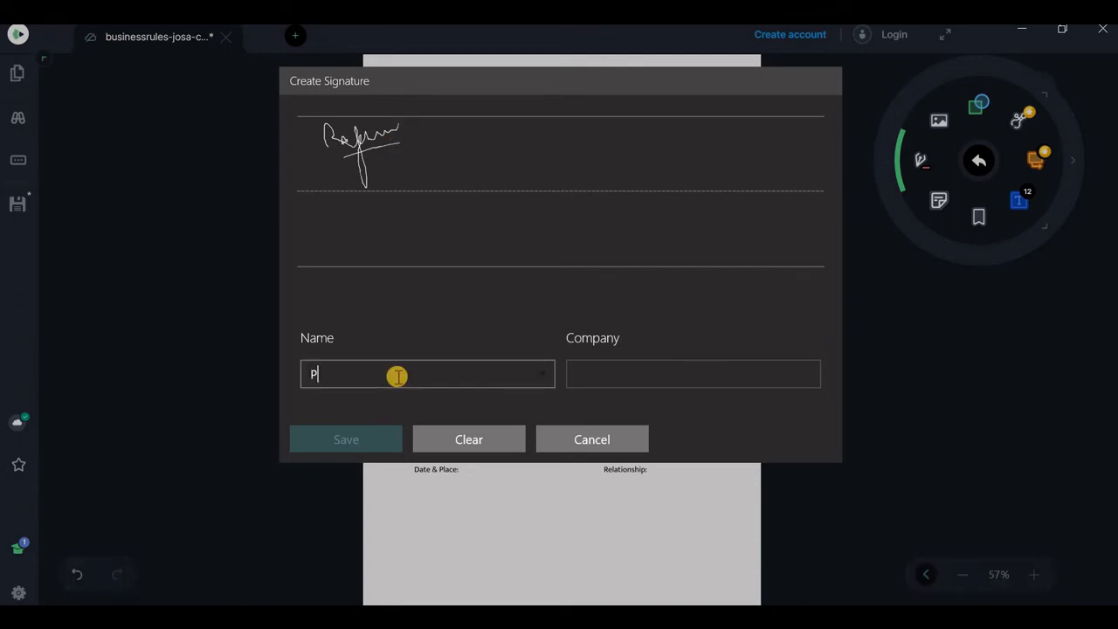
text(remraj)
click(586, 374)
text(a)
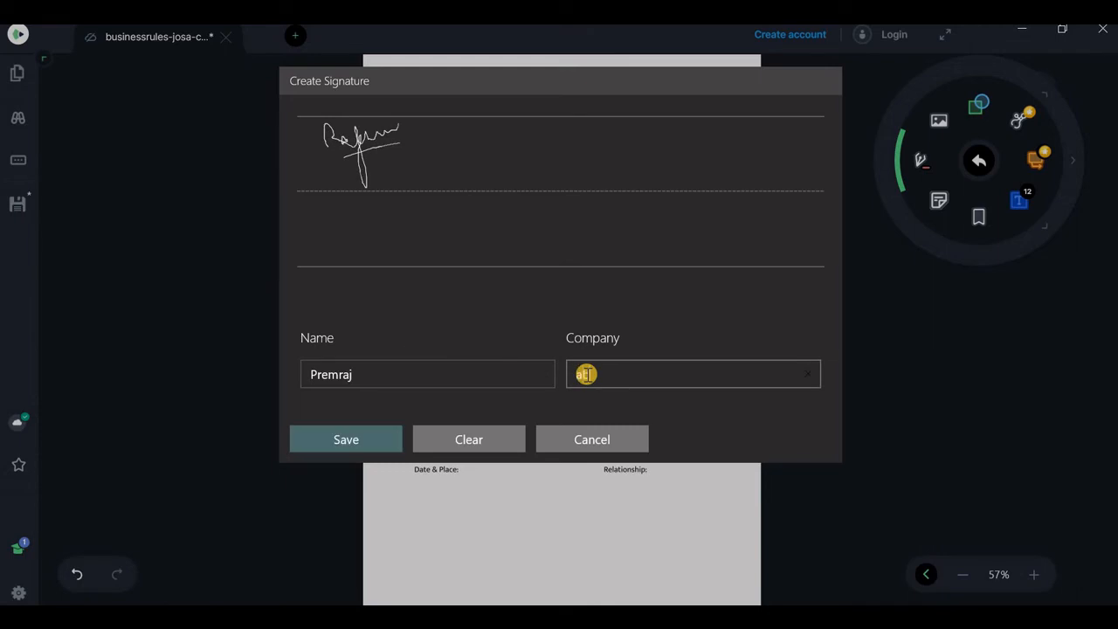
text(bc)
click(346, 441)
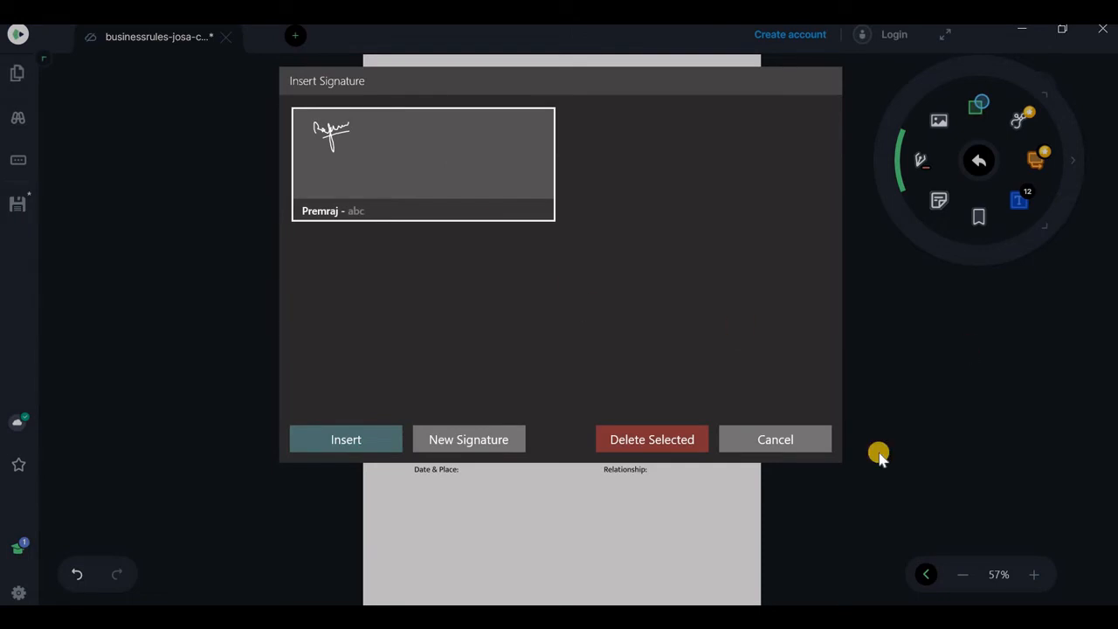
click(810, 445)
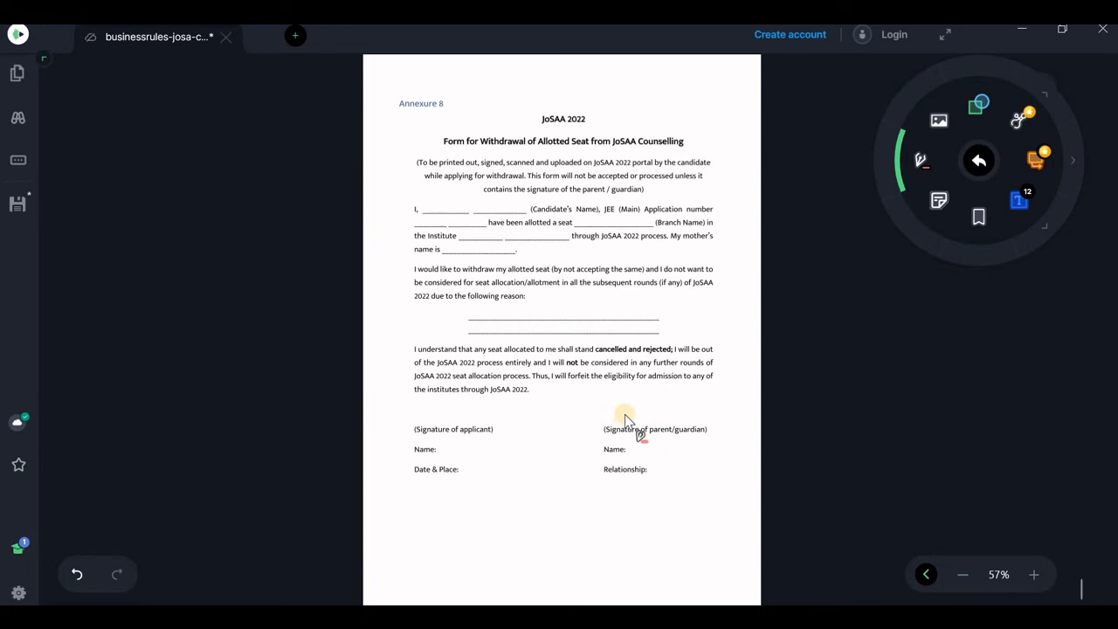
Step: Insert the saved signature at the "(Signature of parent/guardian)" line of the withdrawal form
click(622, 465)
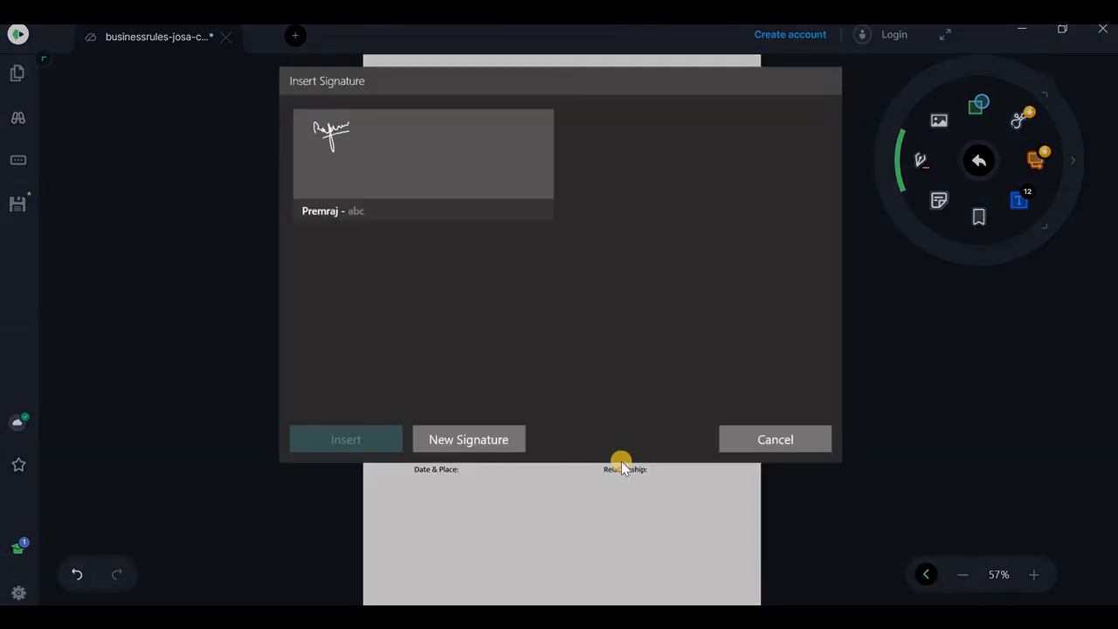
click(377, 131)
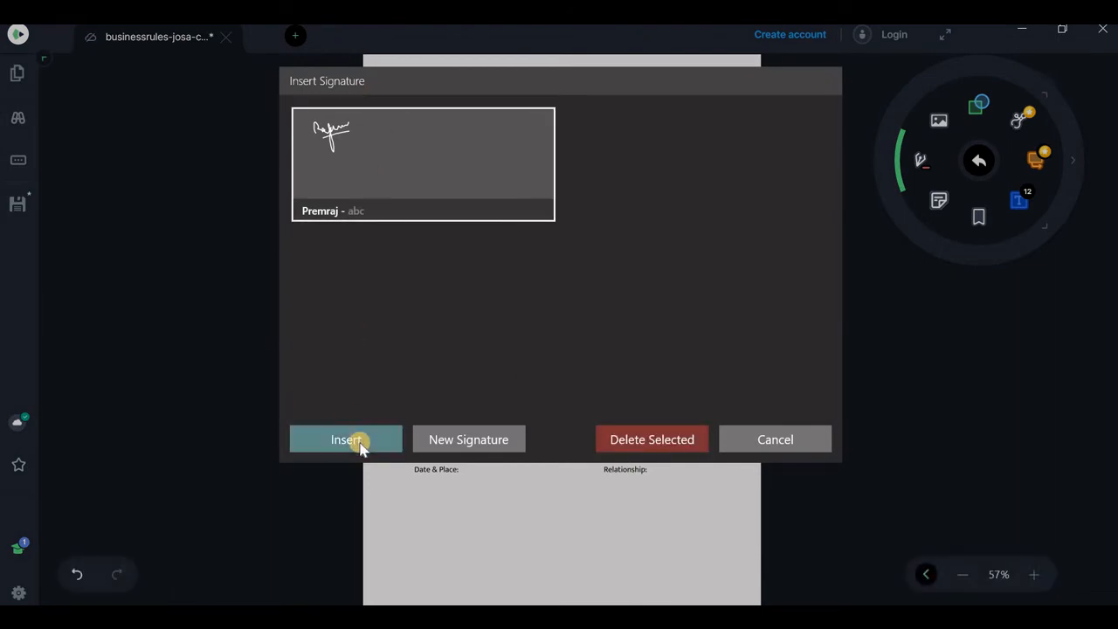
click(358, 442)
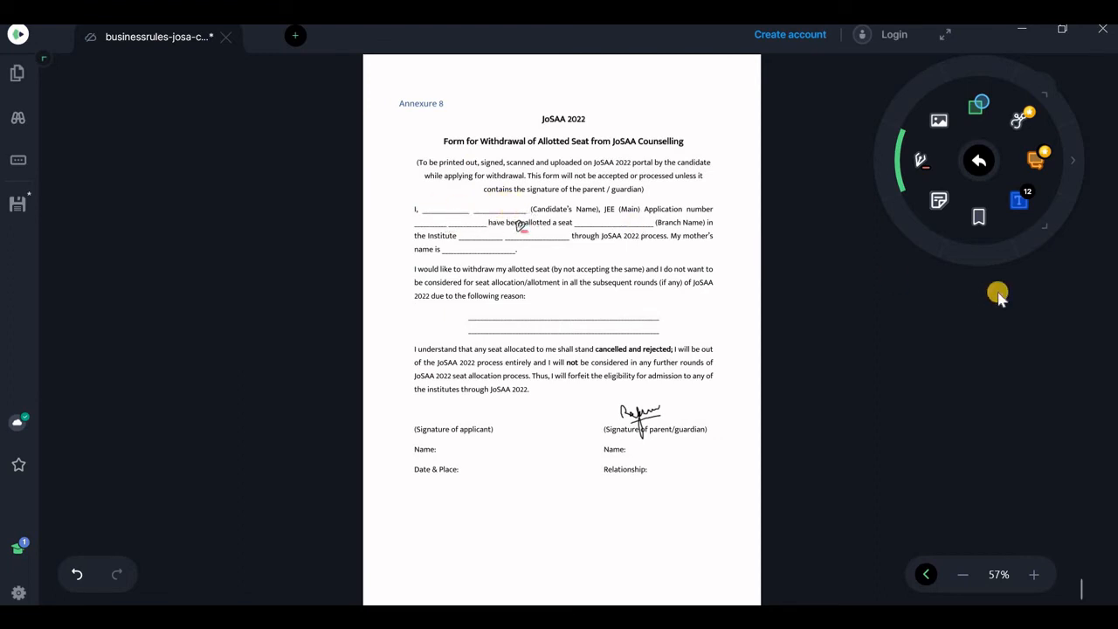
Step: Add a text box over the Candidate's Name blank on page 79 and enter the candidate's name
click(1023, 206)
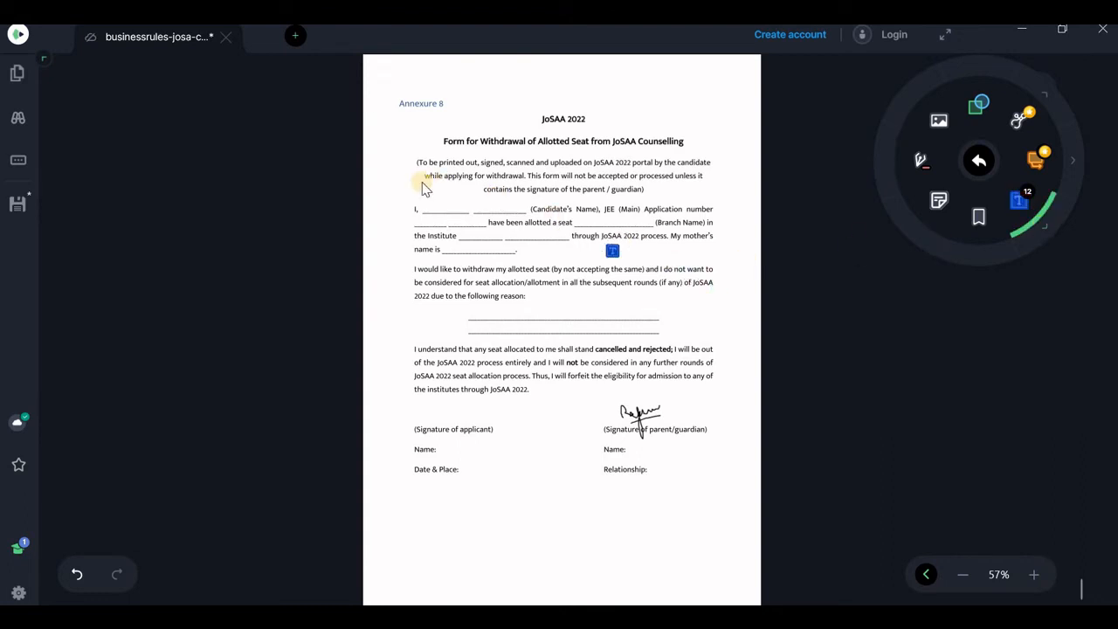
drag(424, 208, 526, 214)
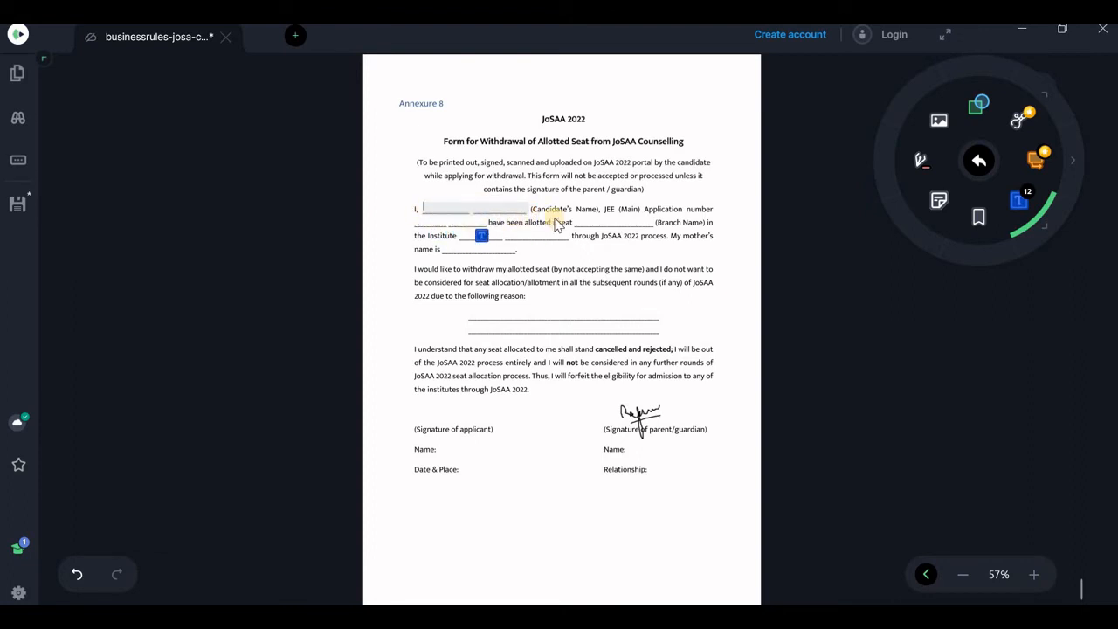
text(Premarajan)
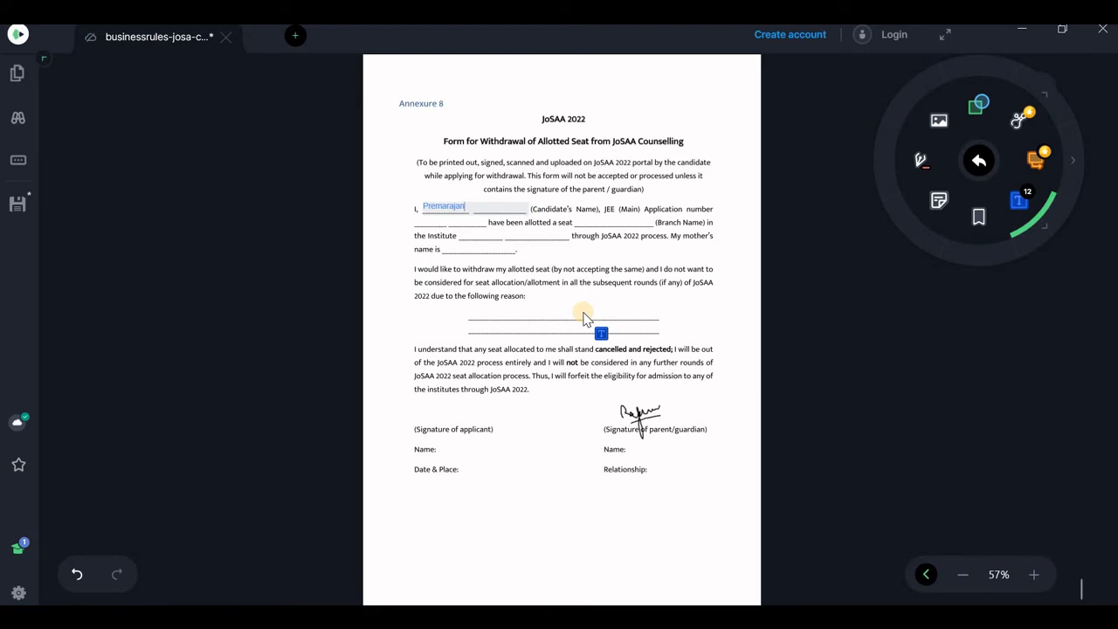
Step: Insert the image logo-tr.png on page 79 and move it below the Date & Place and Relationship lines
click(939, 119)
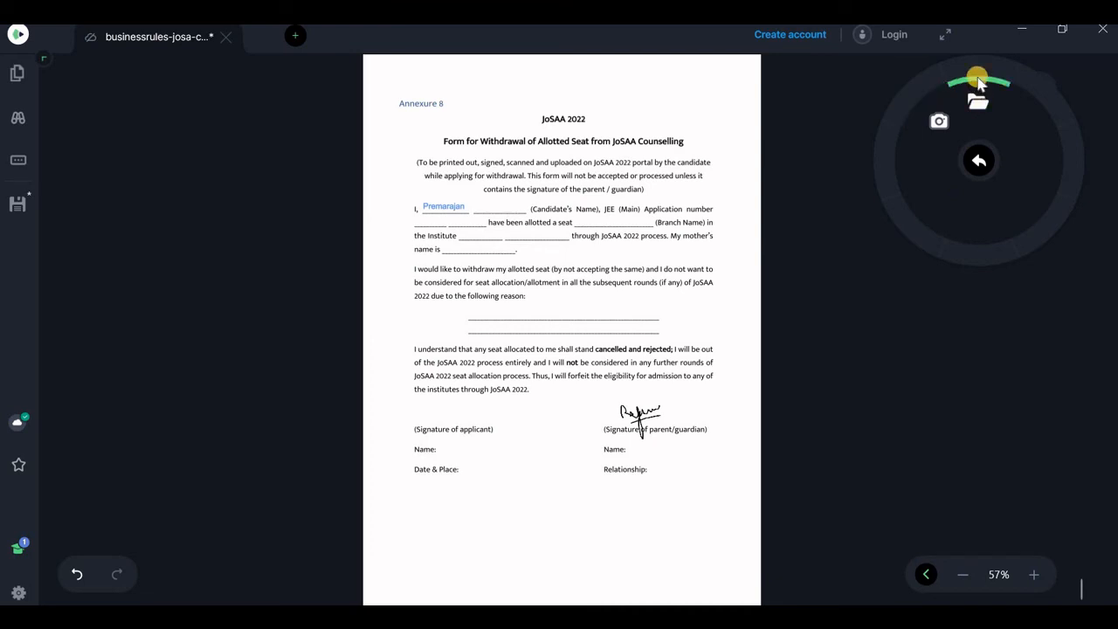
click(502, 541)
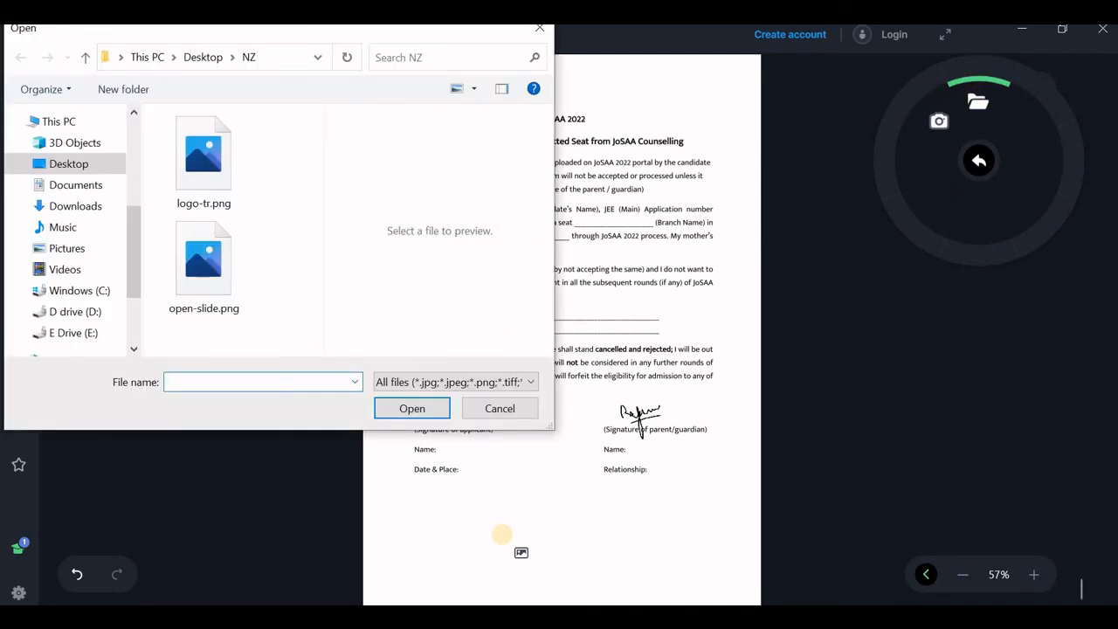
double_click(210, 164)
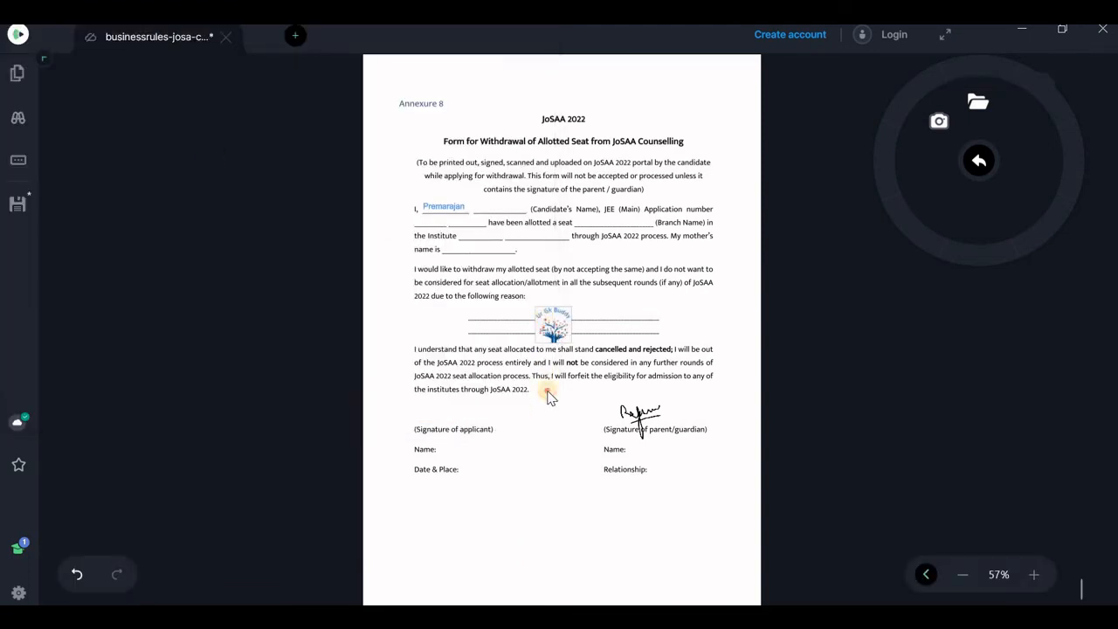
mouse_move(575, 313)
mouse_down()
mouse_move(557, 457)
mouse_move(570, 498)
mouse_up()
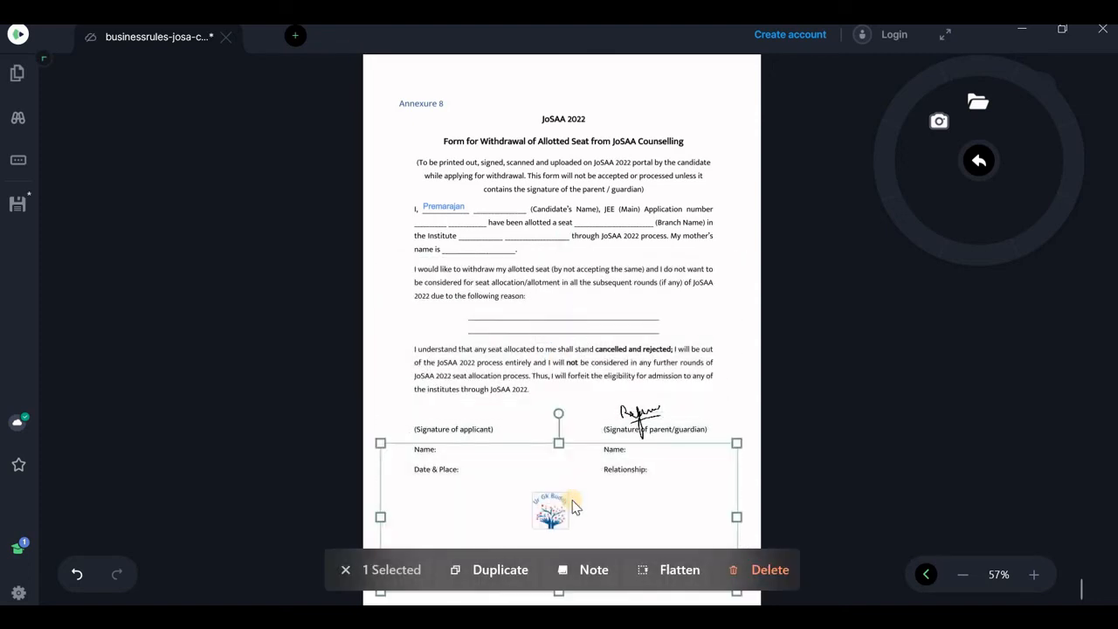
click(808, 371)
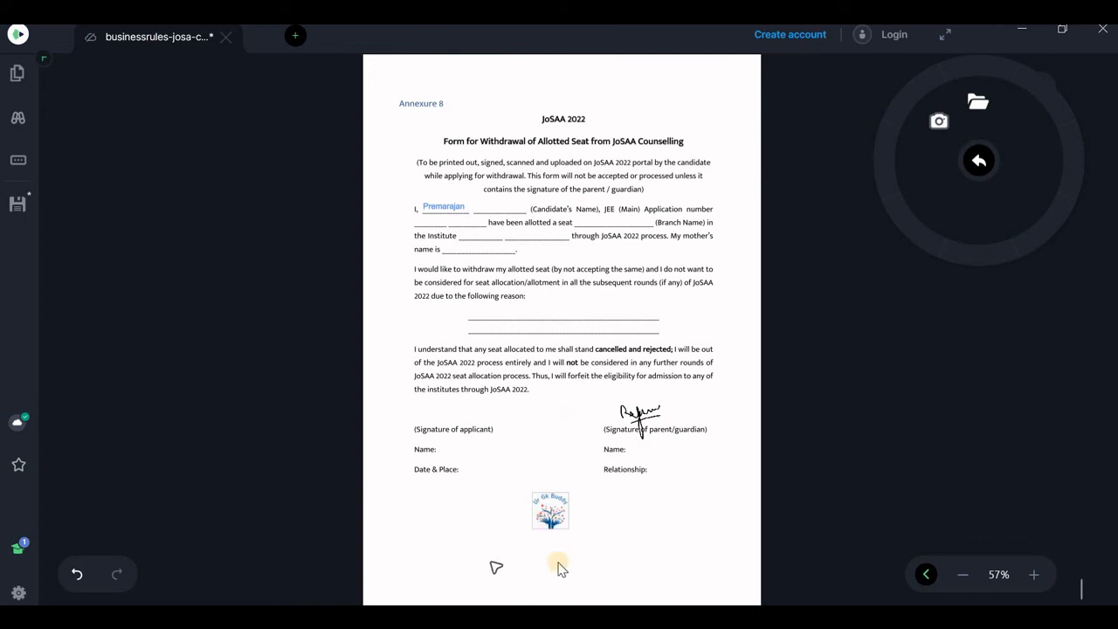
Step: Draw a red polygon around the form's title and text down to "due to the following reason", and undo it
click(979, 161)
click(977, 112)
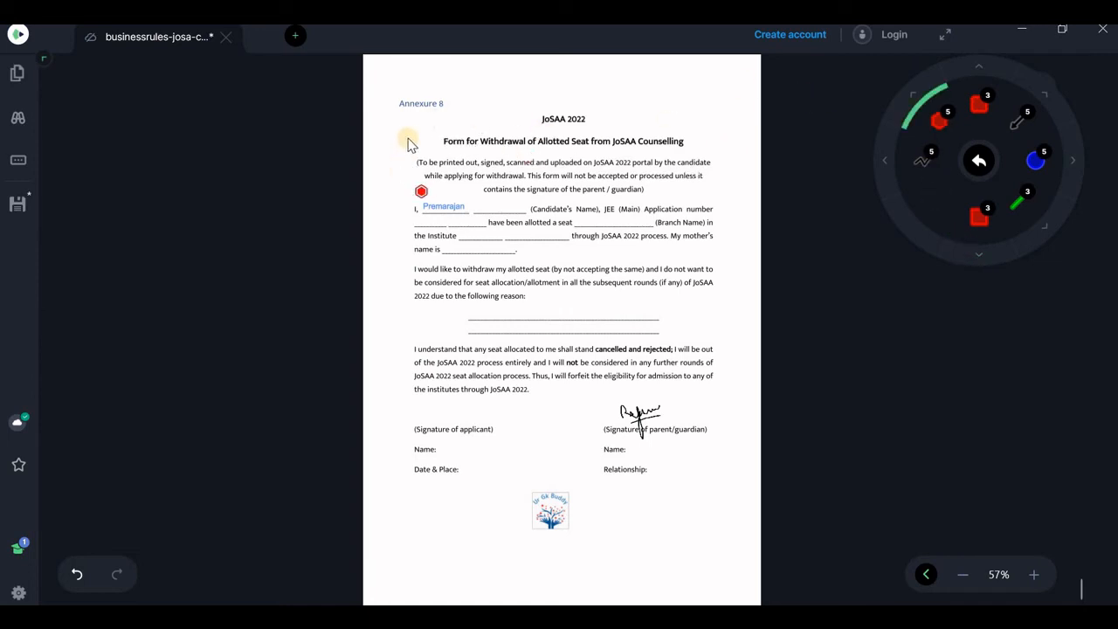
click(406, 136)
click(472, 84)
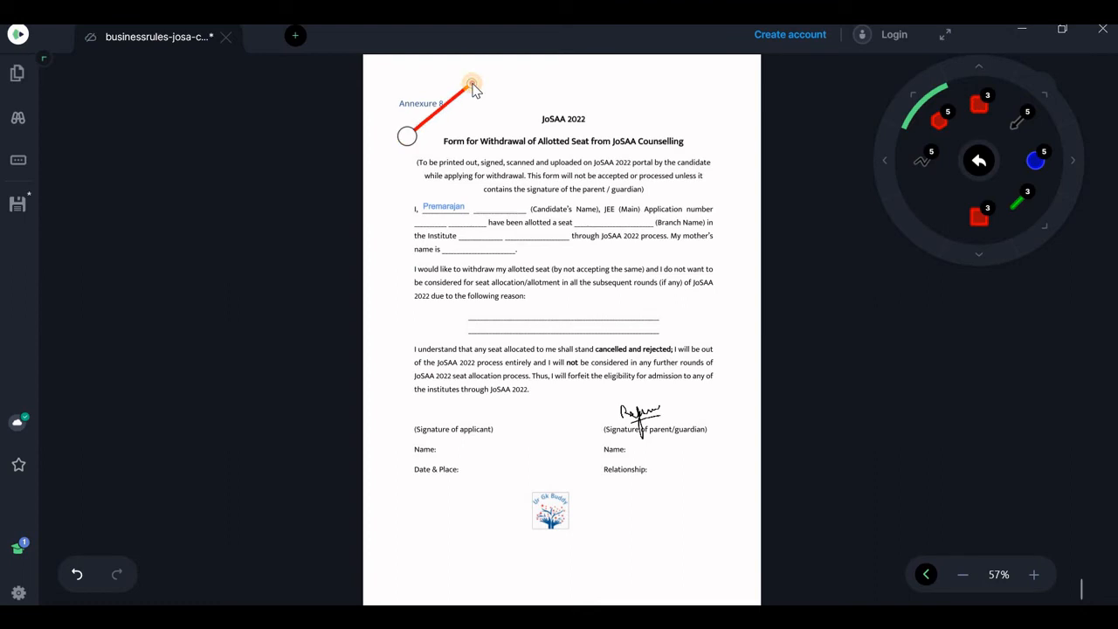
click(739, 80)
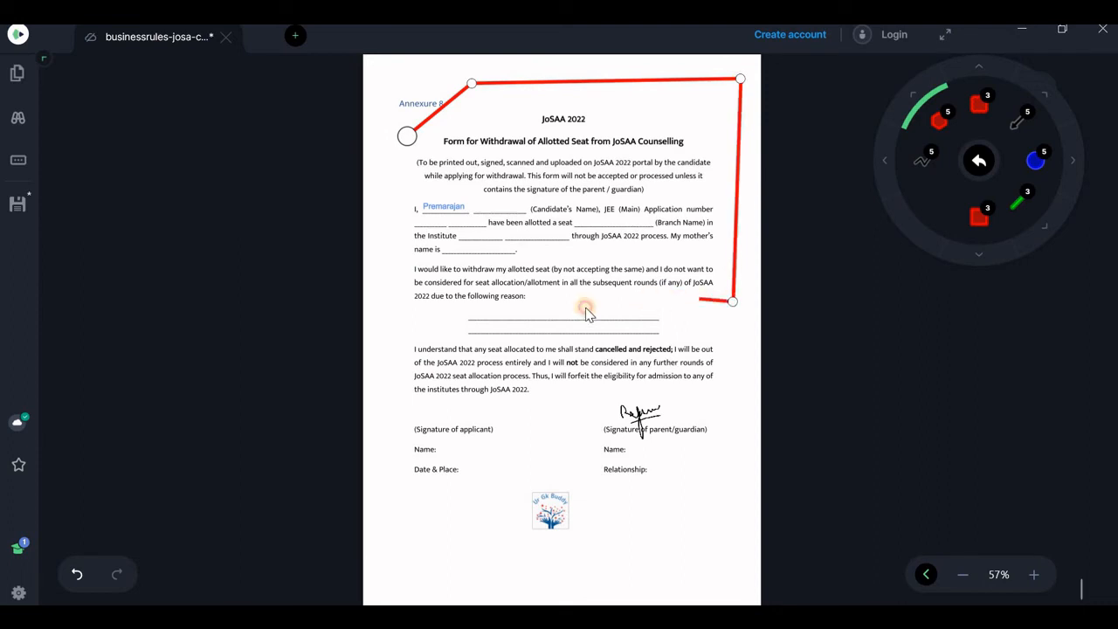
click(388, 319)
click(387, 319)
click(390, 304)
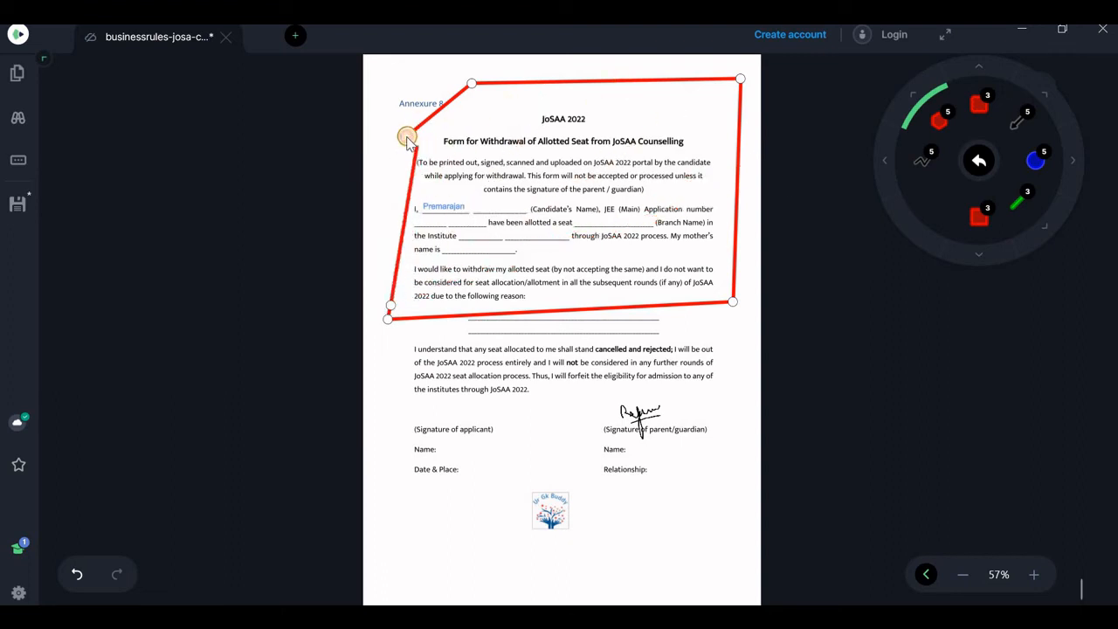
click(418, 148)
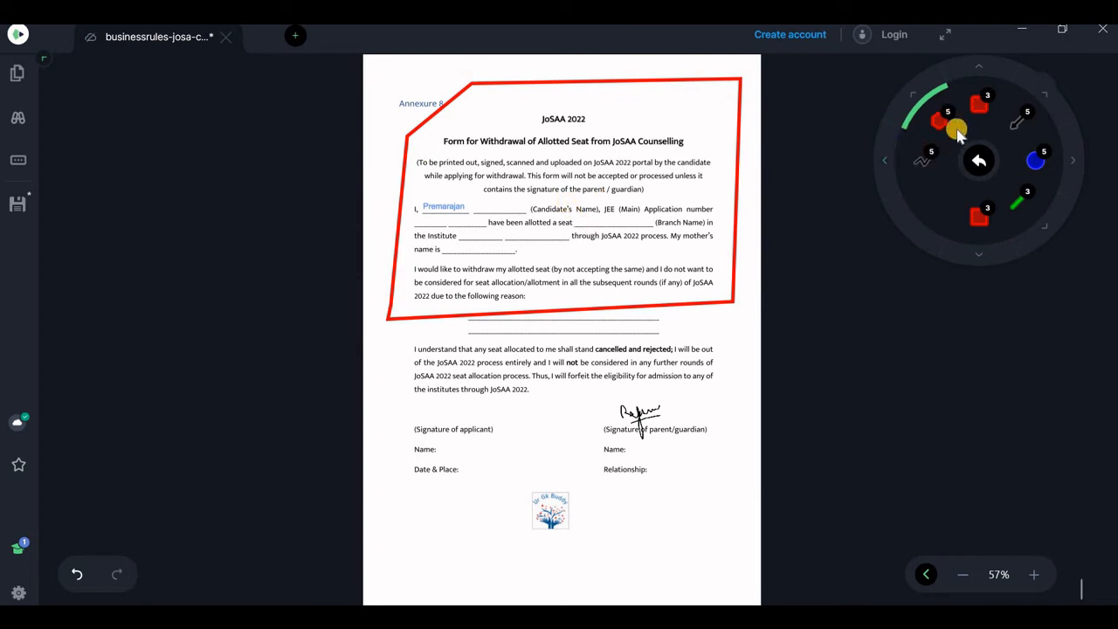
click(78, 575)
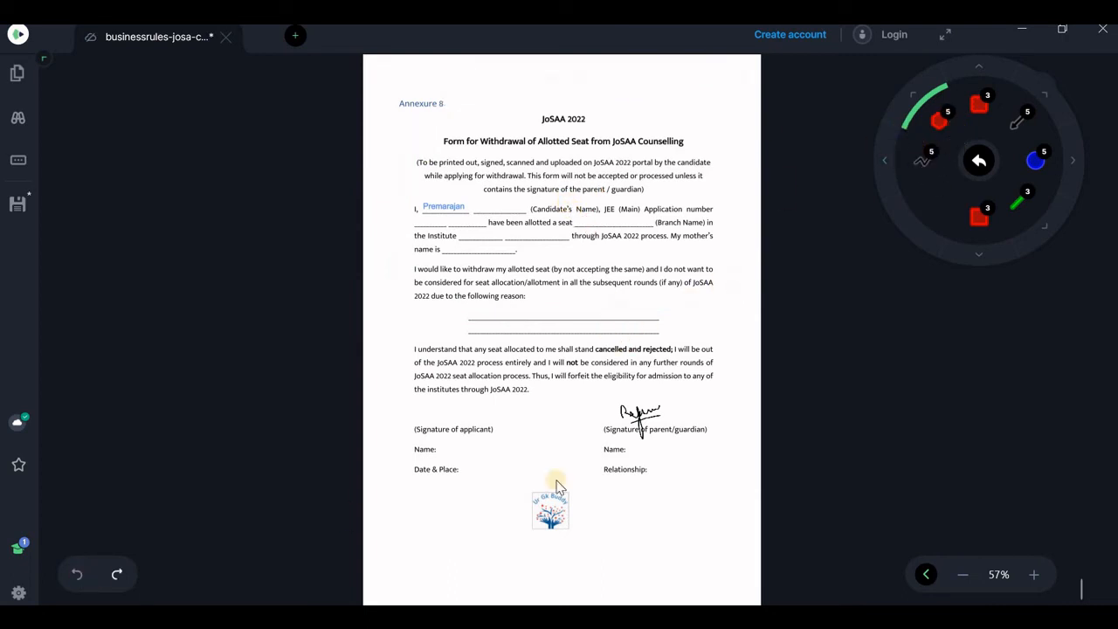
Step: Draw red cloud outlines around the form's title and around the text from the Candidate's Name line to "due to the following reason"
click(984, 110)
mouse_move(441, 140)
mouse_down()
mouse_move(559, 156)
mouse_move(613, 142)
mouse_move(682, 146)
mouse_up()
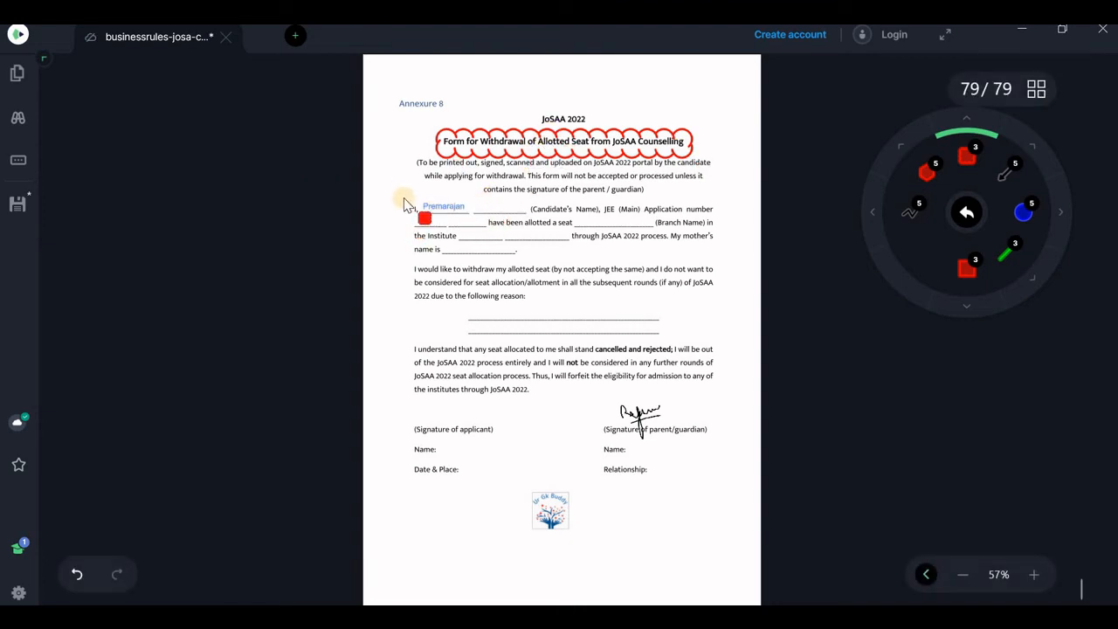
drag(481, 237, 722, 316)
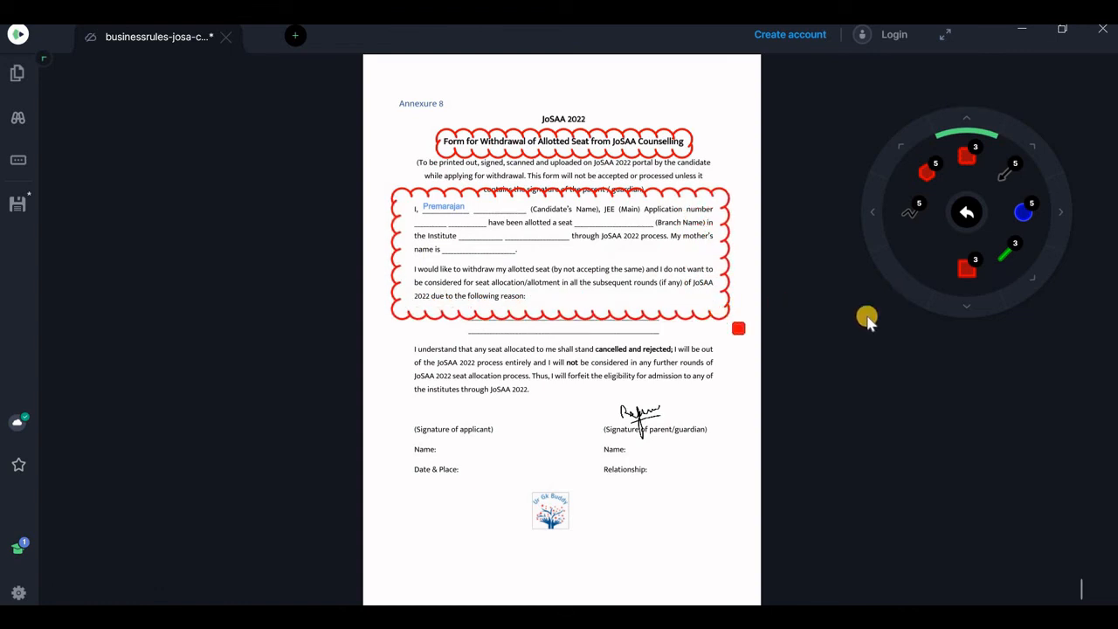
Step: Draw a black arrow pointing down to the lower cloud outline's upper edge, and a blue circle around the logo image
click(1008, 182)
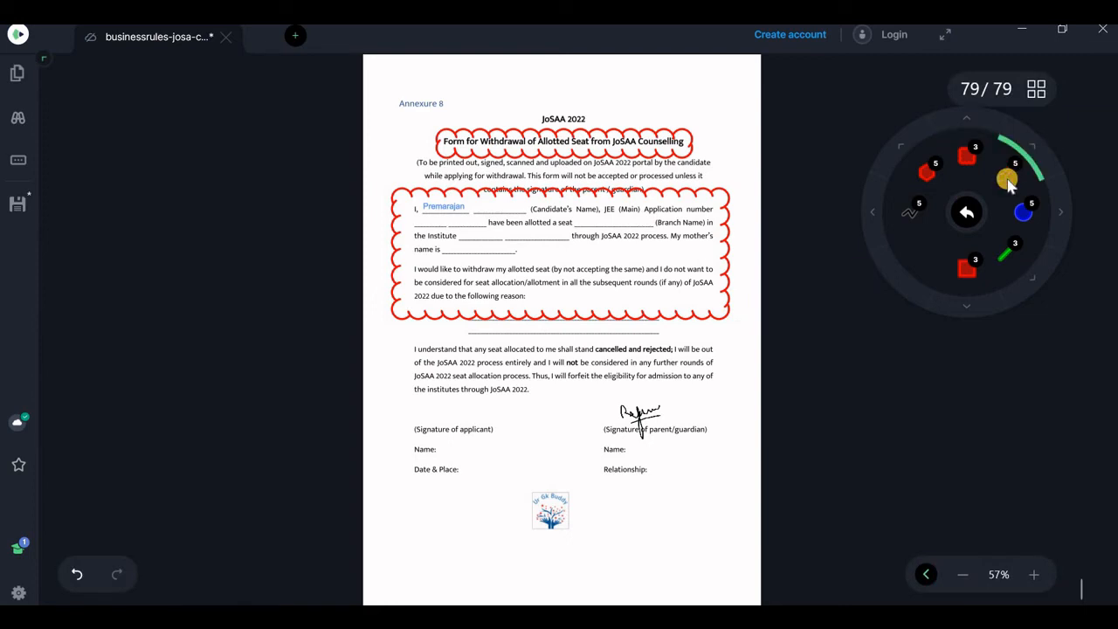
click(735, 137)
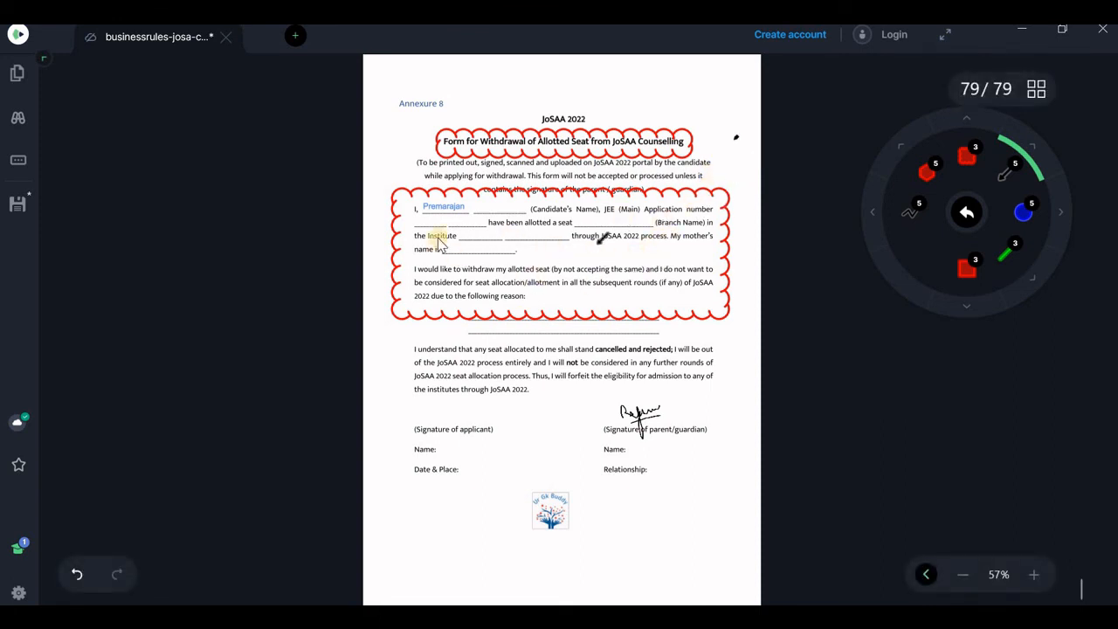
click(735, 137)
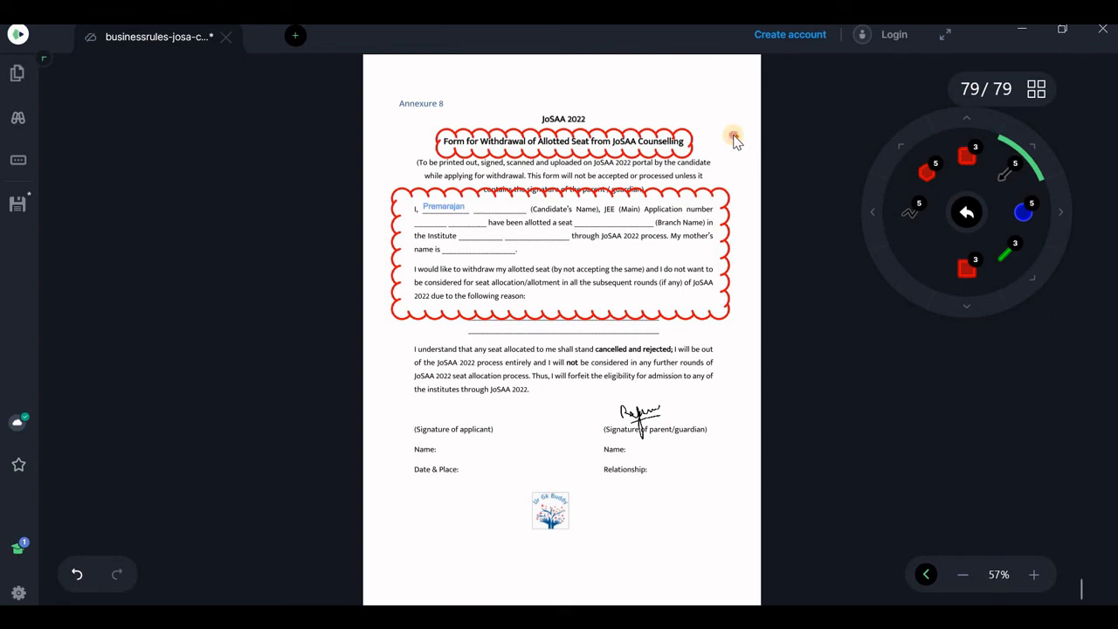
drag(733, 137, 714, 184)
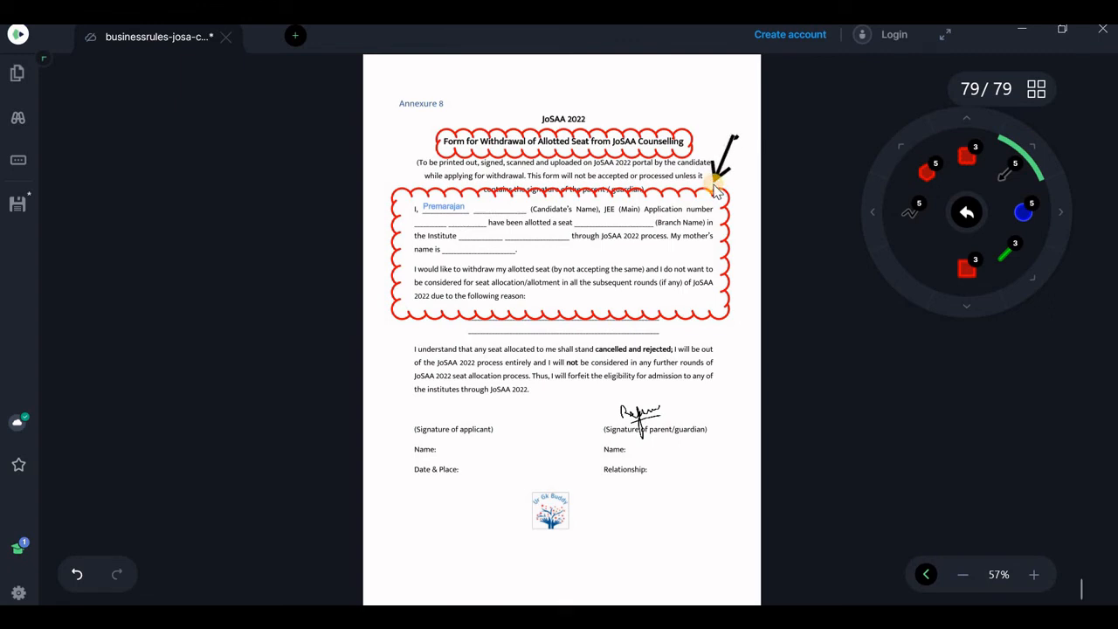
click(1027, 214)
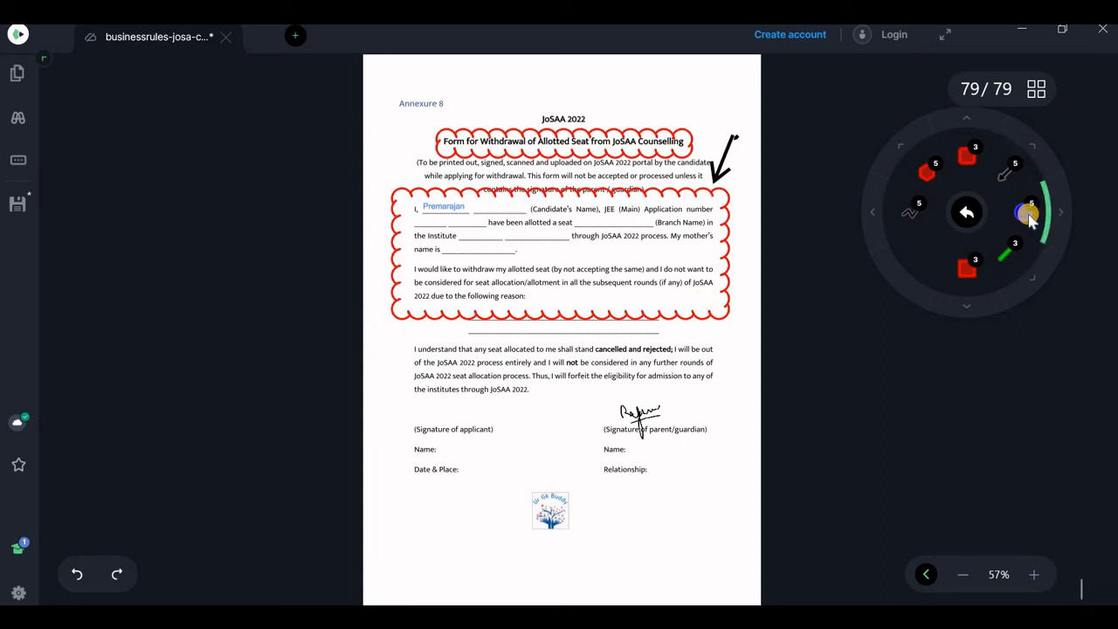
mouse_move(525, 539)
mouse_down()
mouse_move(521, 511)
mouse_move(558, 483)
mouse_move(578, 489)
mouse_up()
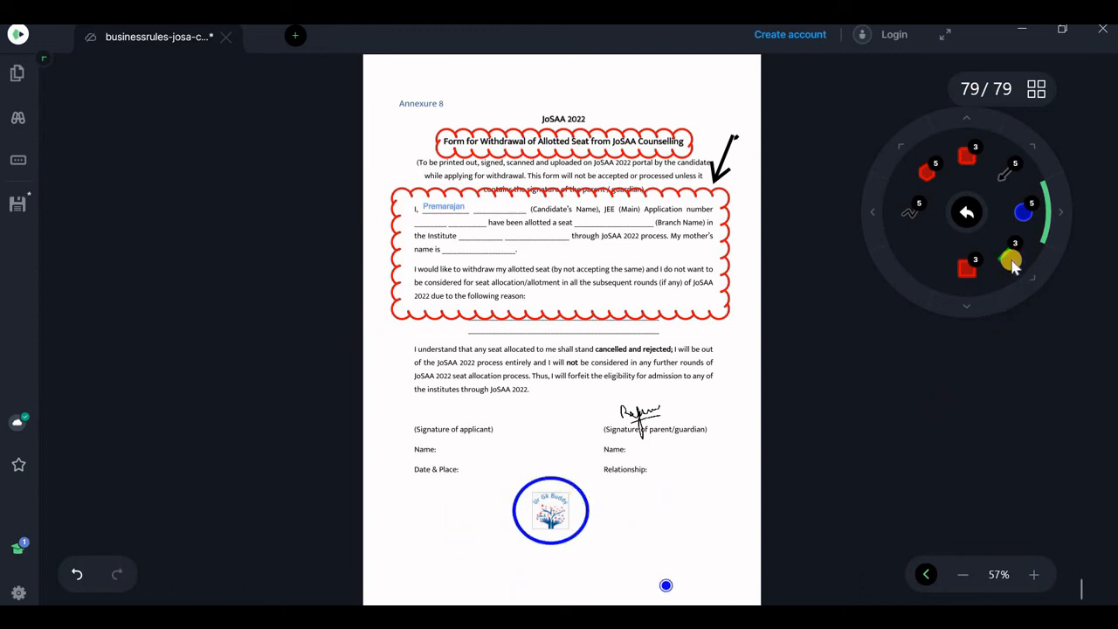
Step: Draw a red line under the "Signature of parent/guardian" label and a green line under the "Relationship" label
click(1007, 255)
click(1030, 280)
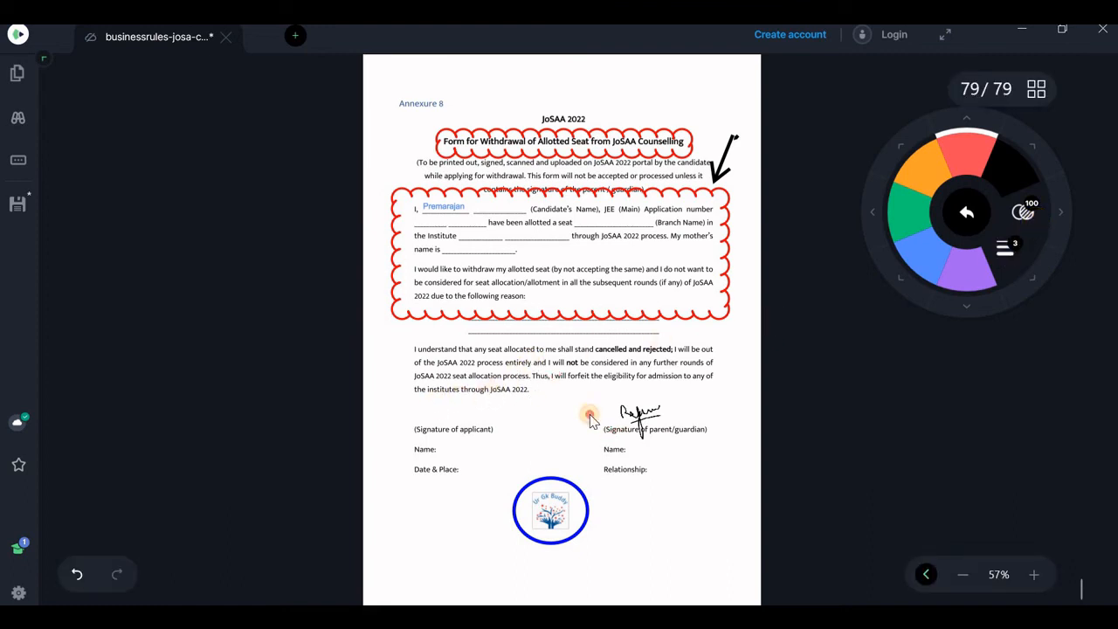
drag(667, 444, 710, 439)
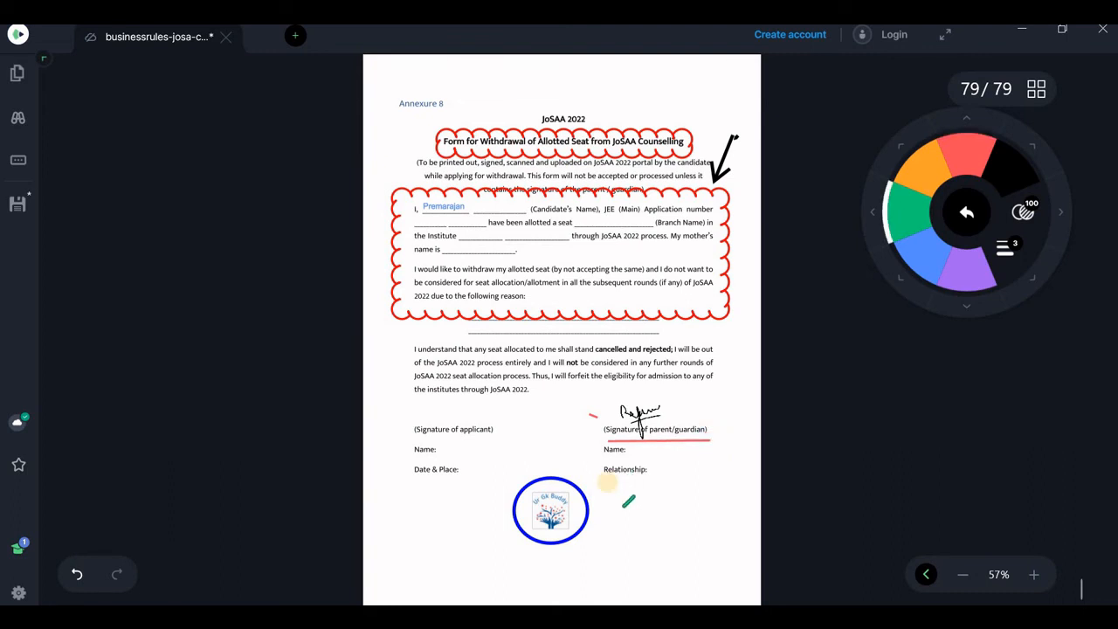
drag(607, 481, 713, 482)
Step: Draw a red rectangle in the blank area below the Relationship line and leave the shape tools
drag(633, 534, 714, 564)
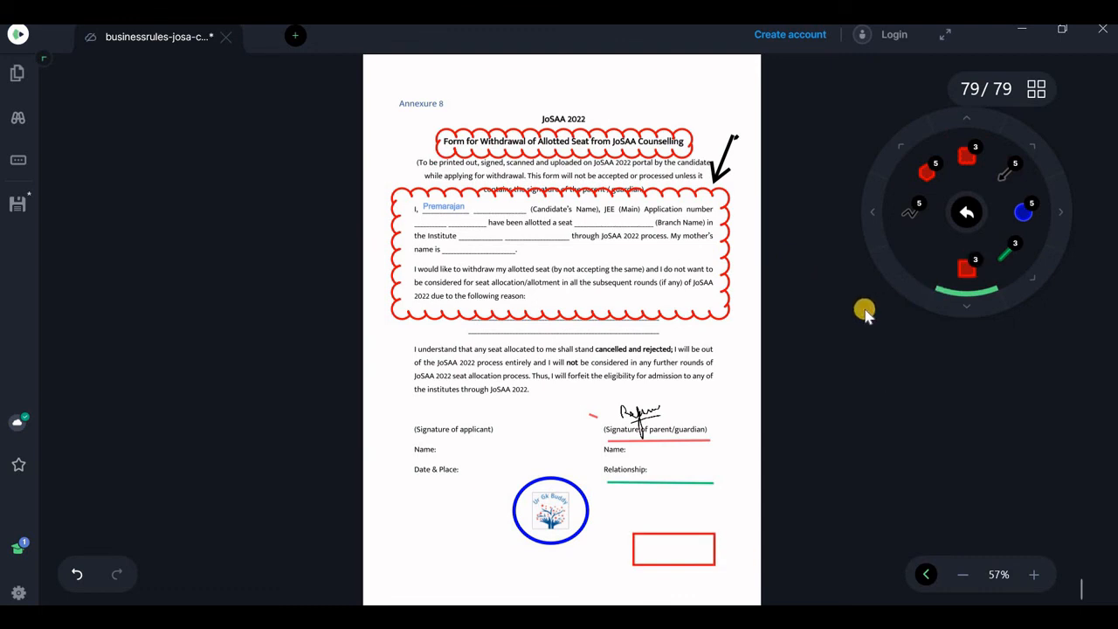
click(964, 216)
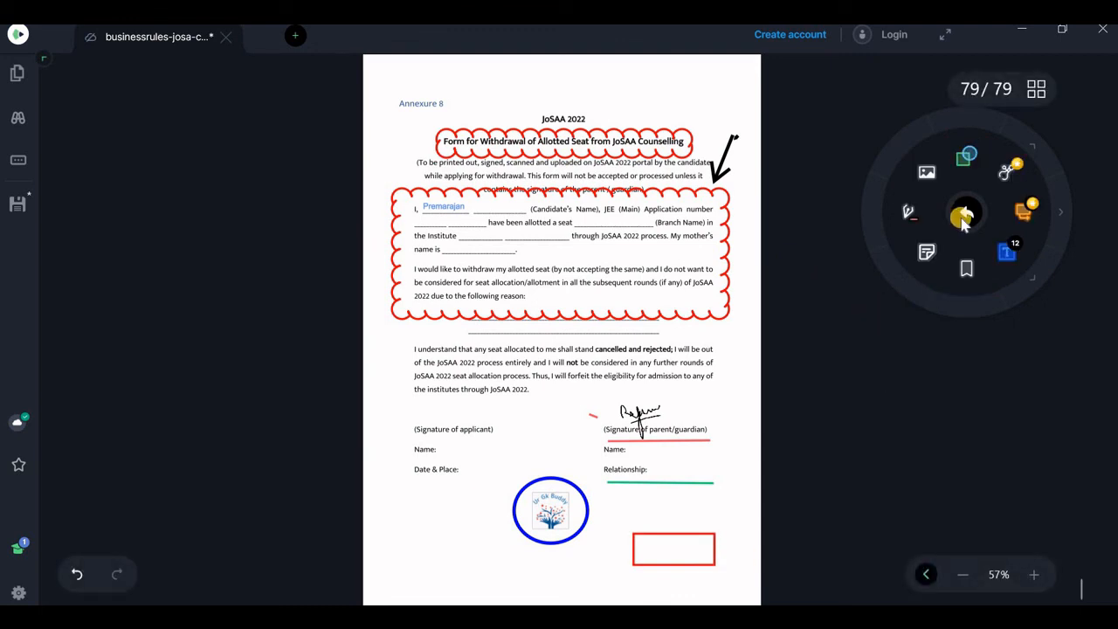